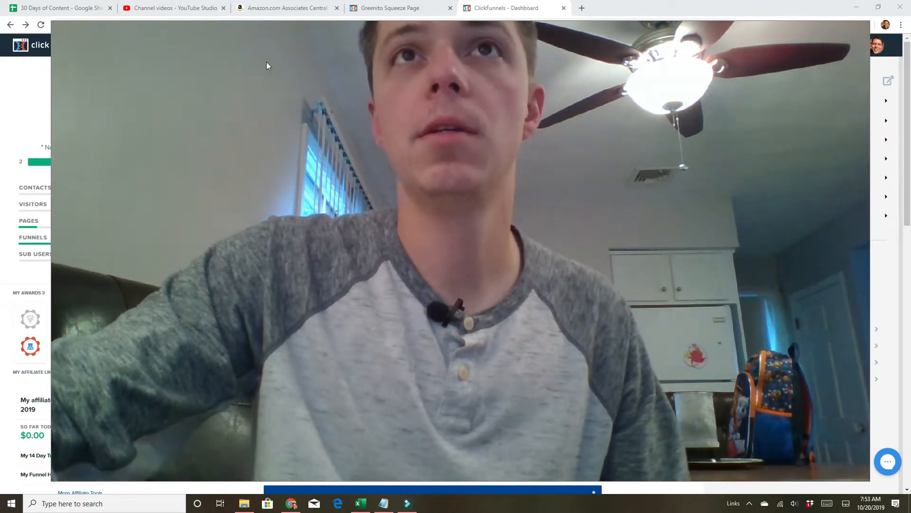
left_click_drag(51, 21, 596, 323)
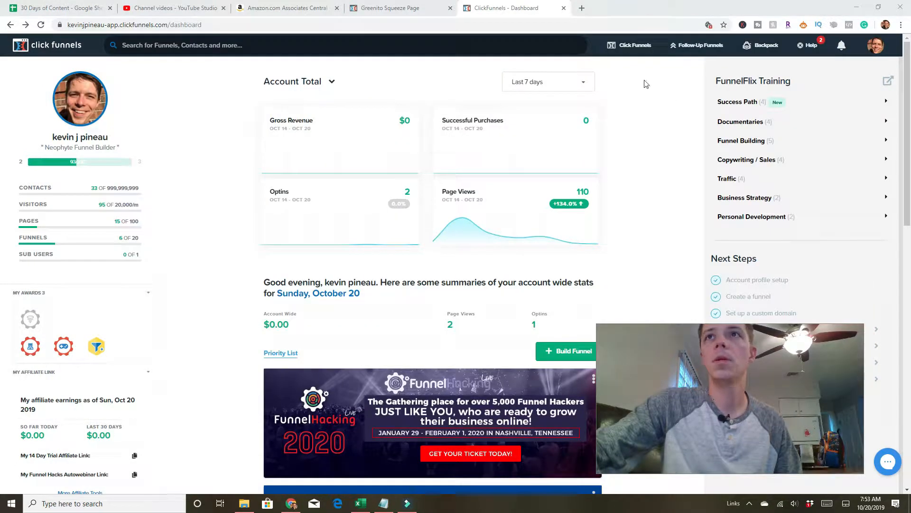
Build a new email-collecting funnel named "test" with the Classic Funnel Builder.
mouse_move(644, 53)
left_click(630, 67)
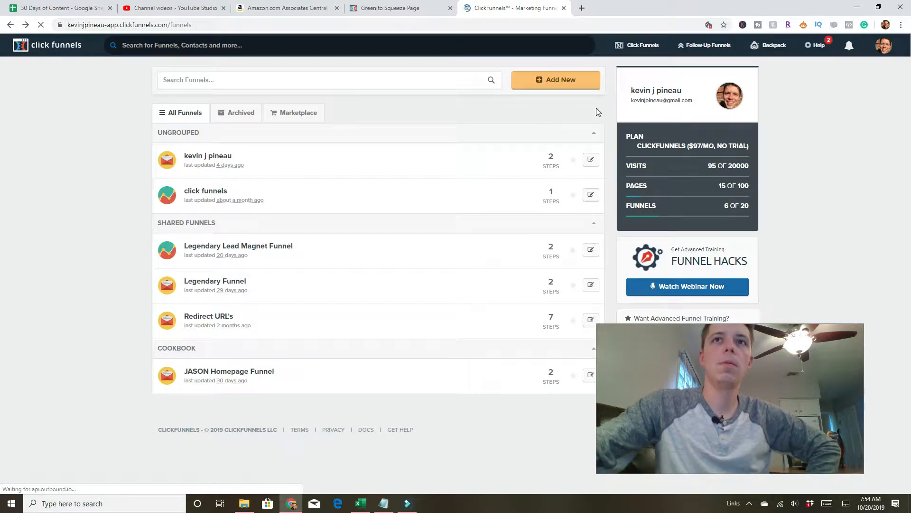
left_click(541, 88)
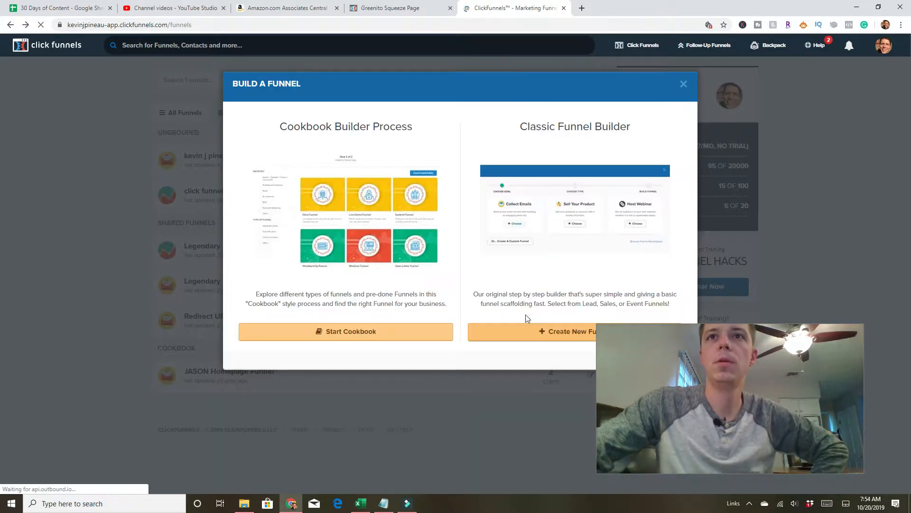
left_click(522, 334)
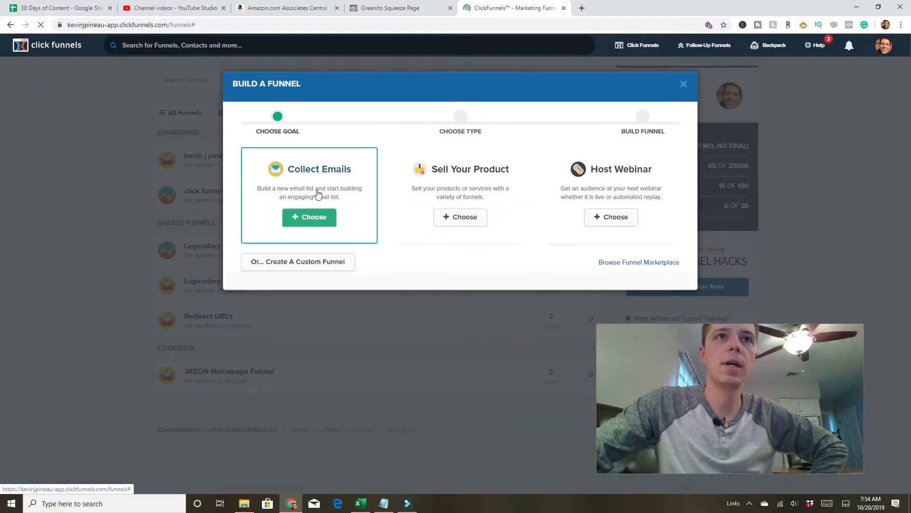
left_click(311, 219)
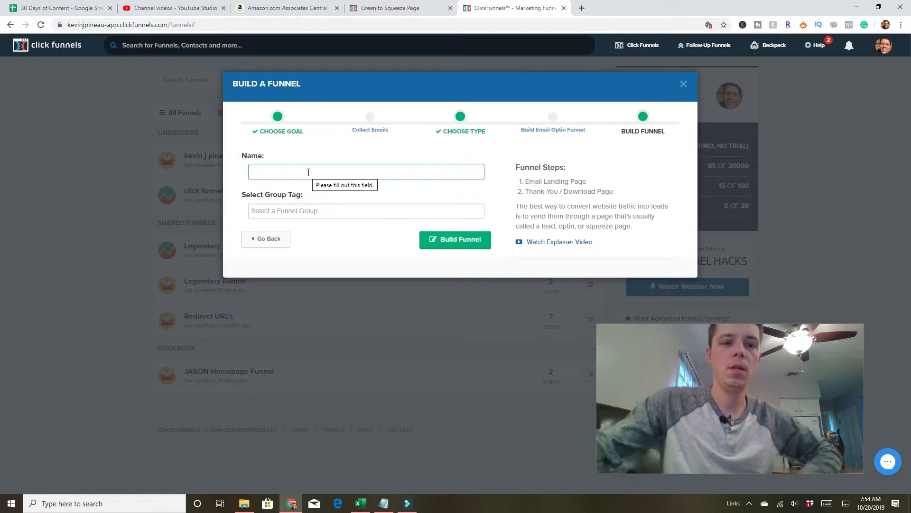
type("test")
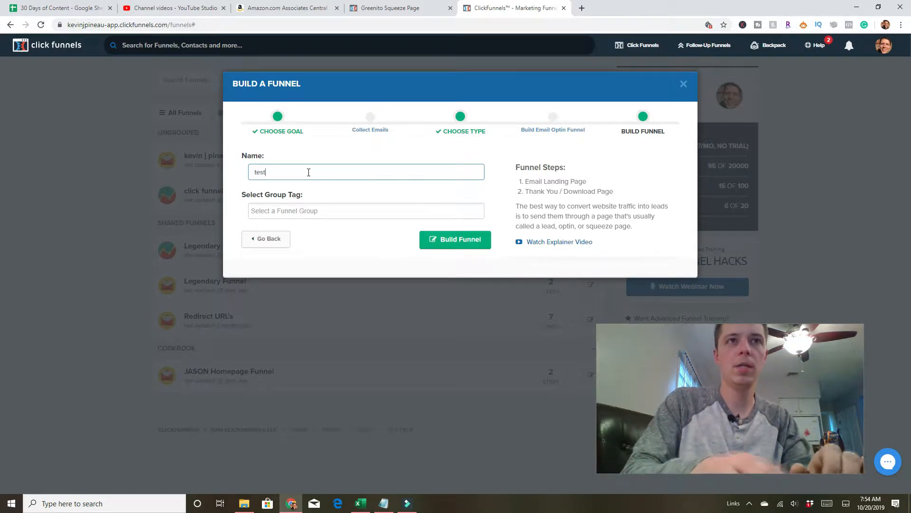
left_click(433, 244)
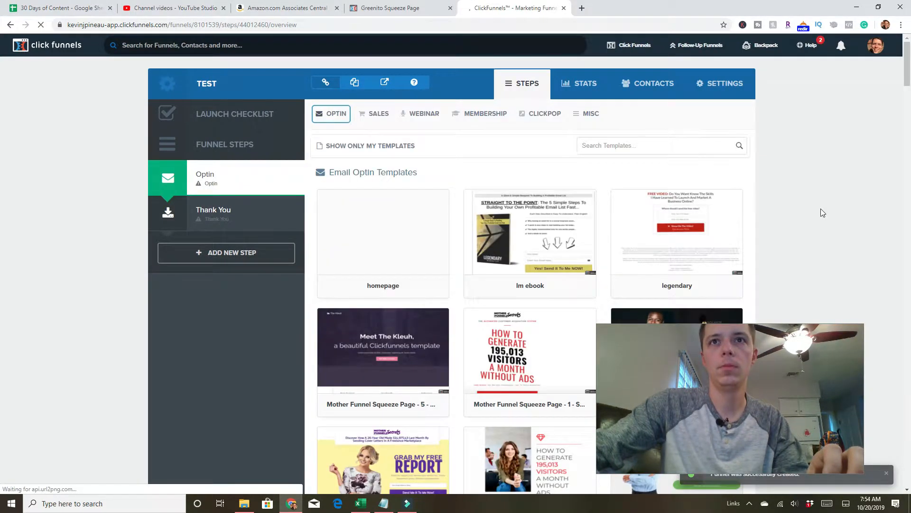
Apply the Super Clean Optin template to the funnel's Optin step and open its page for editing.
scroll(1, 72, "down", 1)
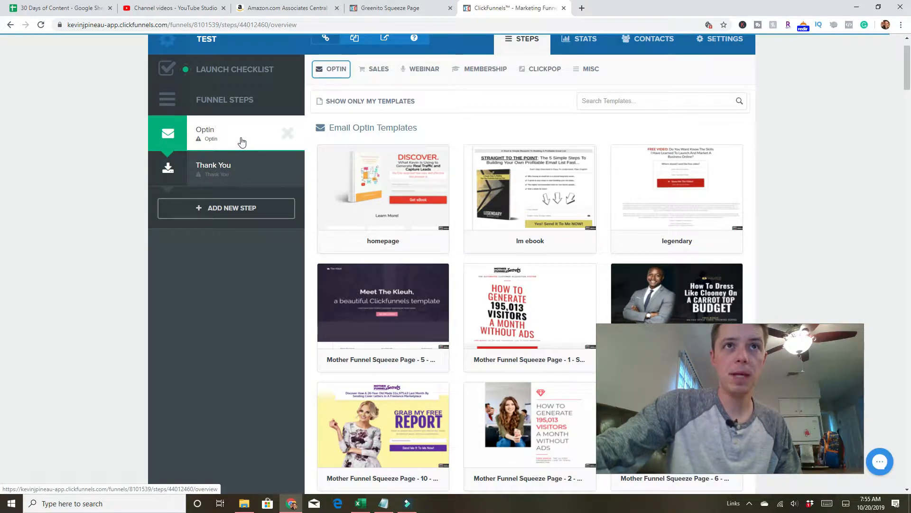
left_click(244, 169)
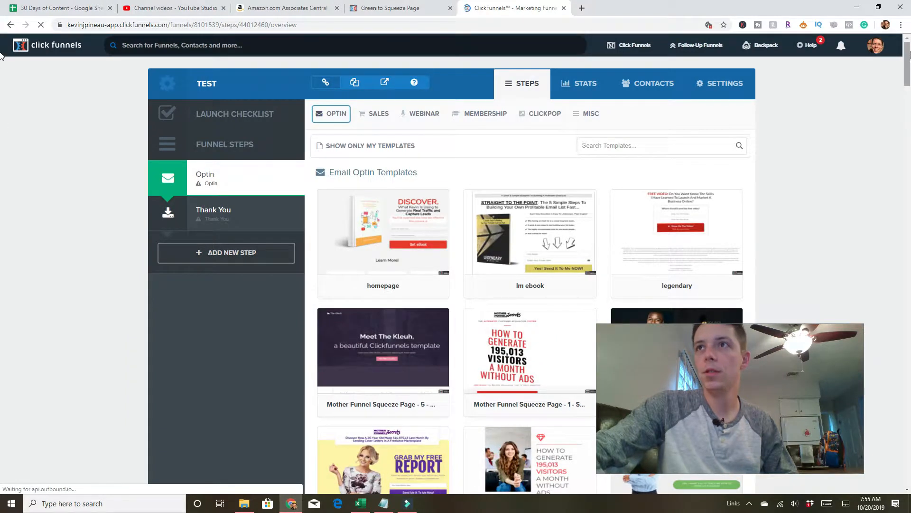
scroll(2, 67, "down", 3)
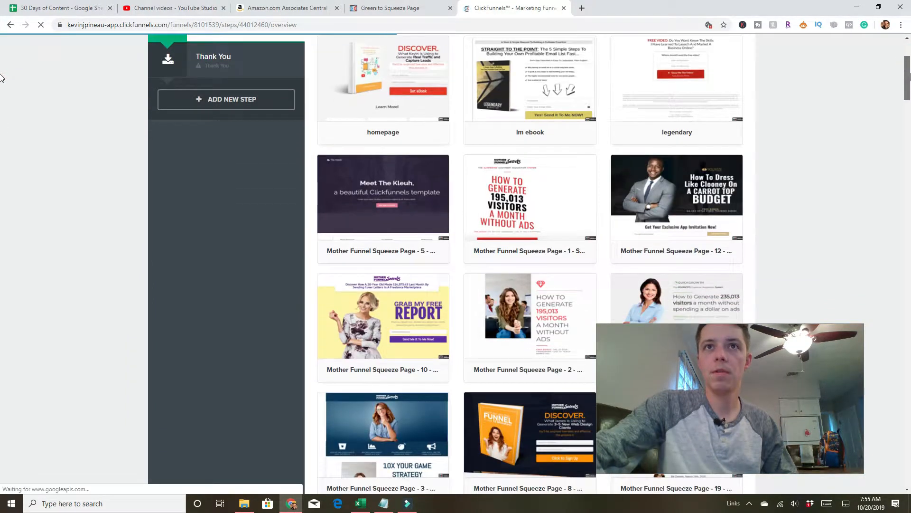
scroll(2, 81, "down", 2)
scroll(1, 90, "down", 6)
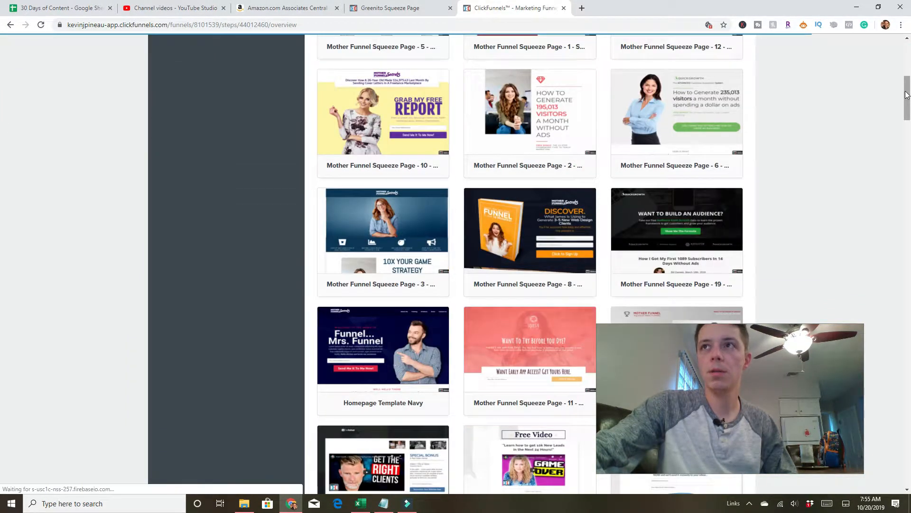
left_click_drag(906, 110, 908, 342)
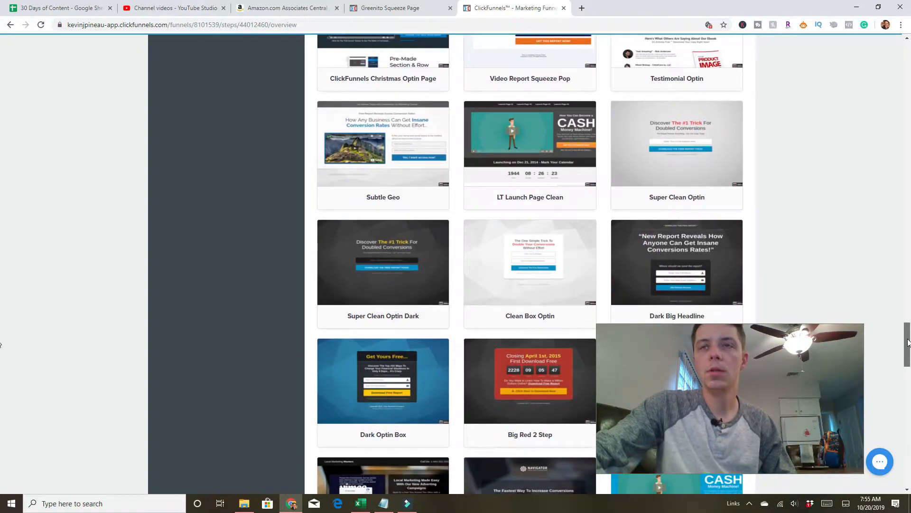
mouse_move(666, 181)
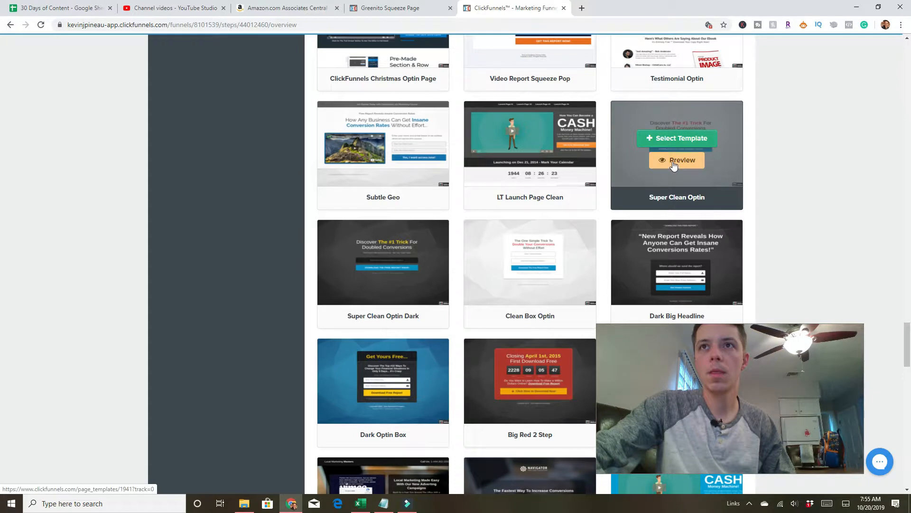
left_click(676, 141)
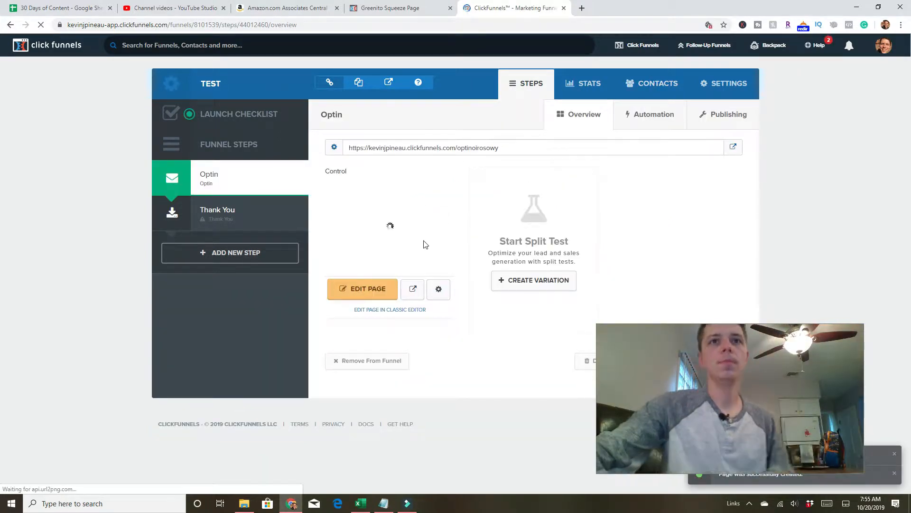
left_click(379, 288)
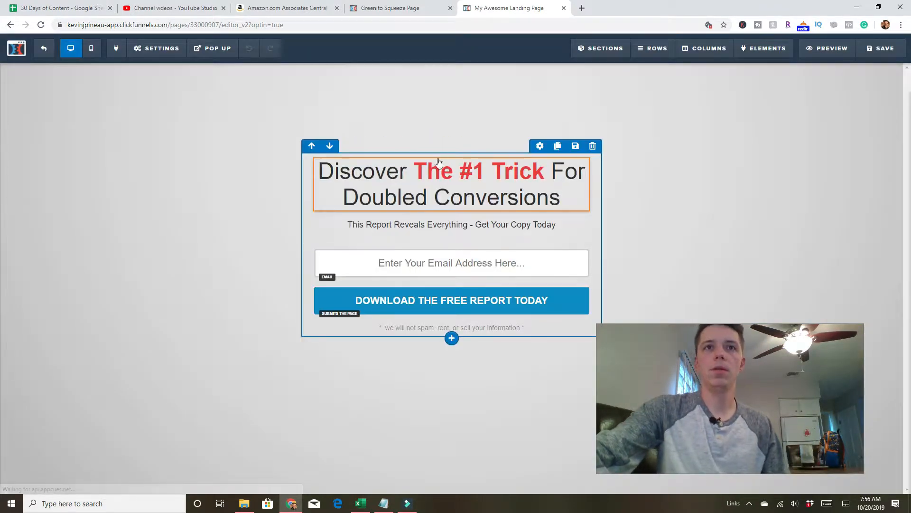
Replace the word "Discover" at the start of the headline with "Get".
double_click(400, 172)
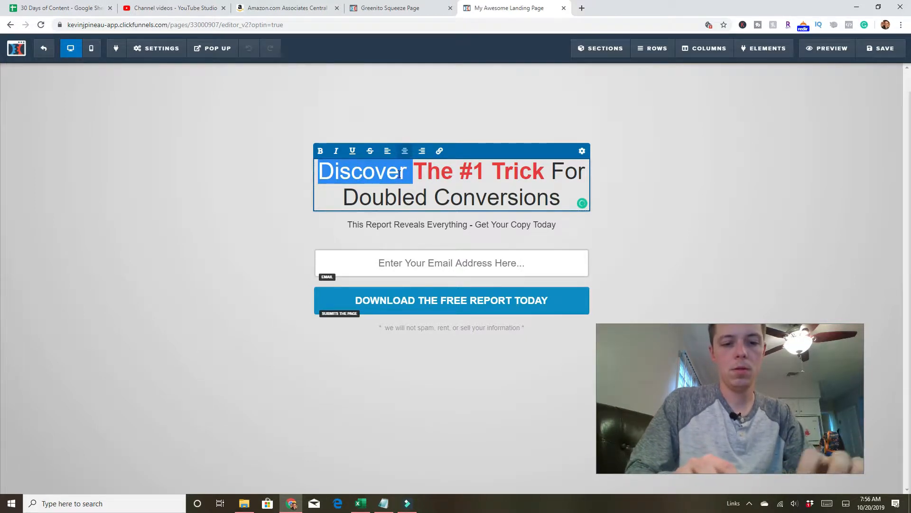
type("Gey")
key("BackSpace")
type("t a")
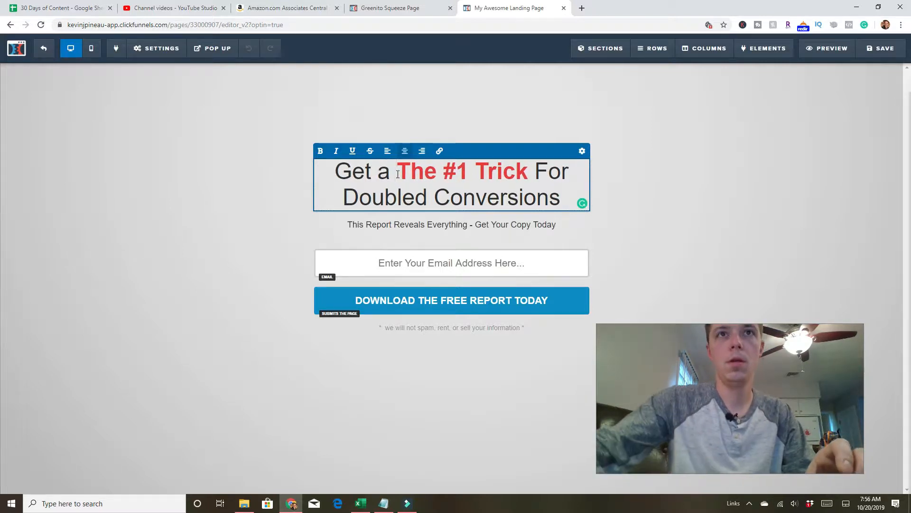
left_click_drag(404, 173, 501, 172)
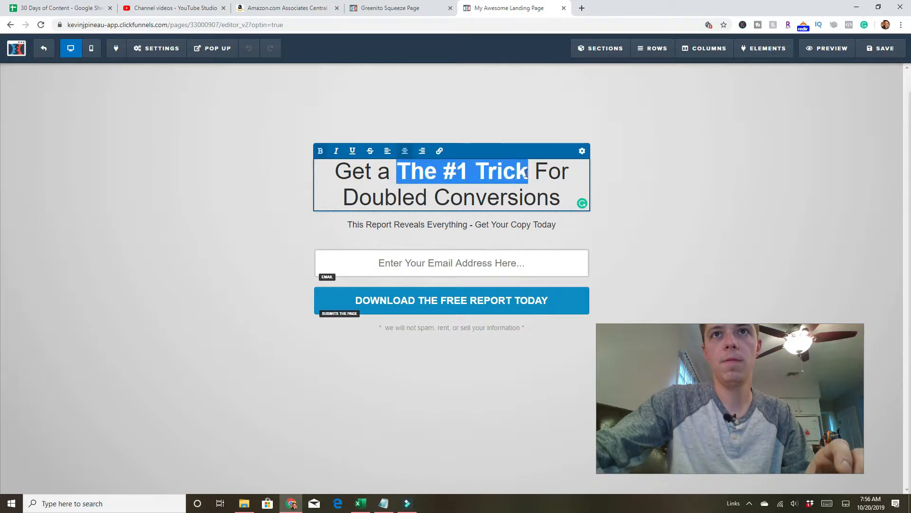
left_click(389, 172)
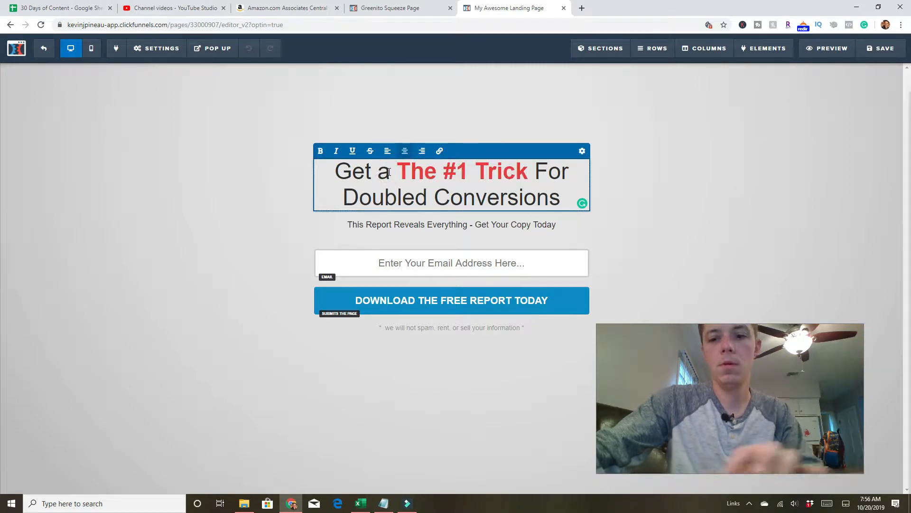
key("BackSpace")
key("BackSpace")
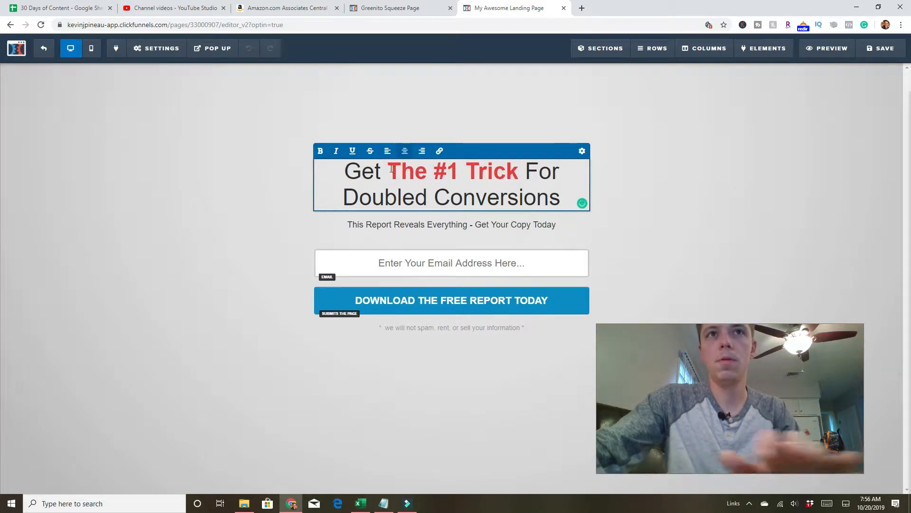
Replace the red headline words "The #1 Trick" with "14-day trial".
left_click_drag(460, 167, 512, 167)
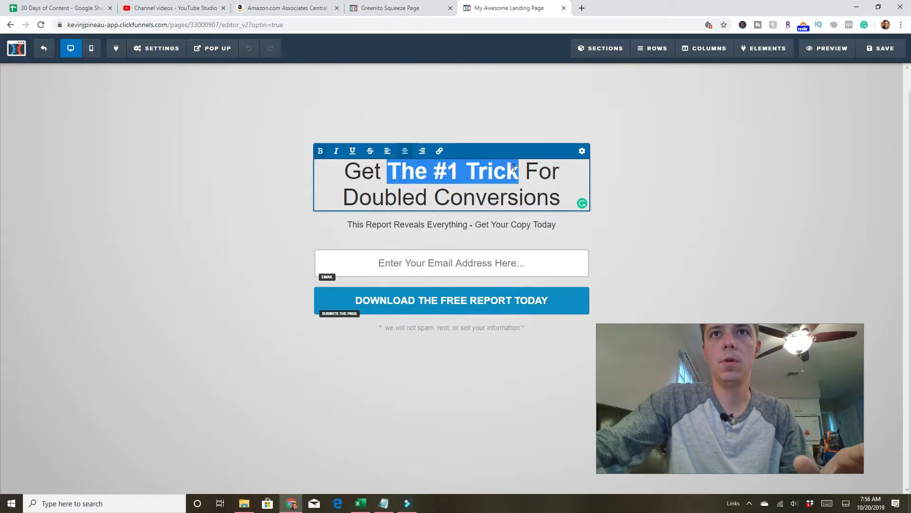
type("14")
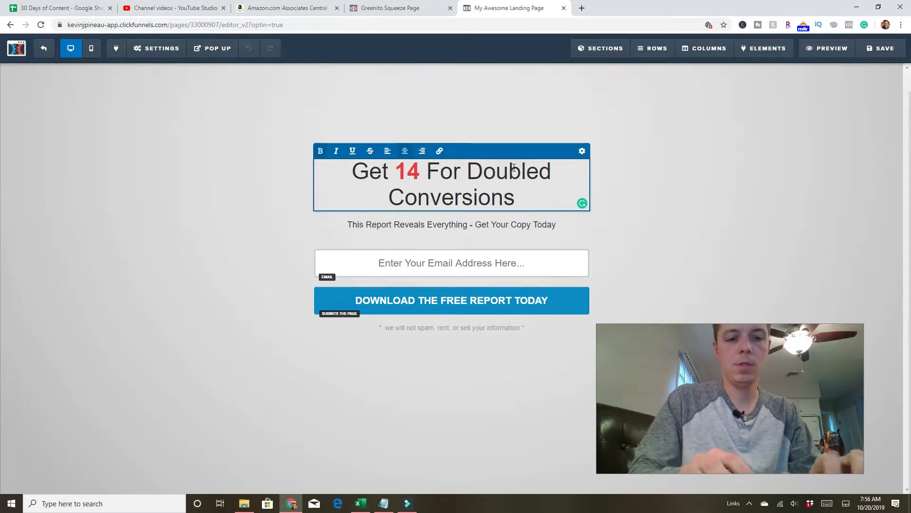
type("-day ")
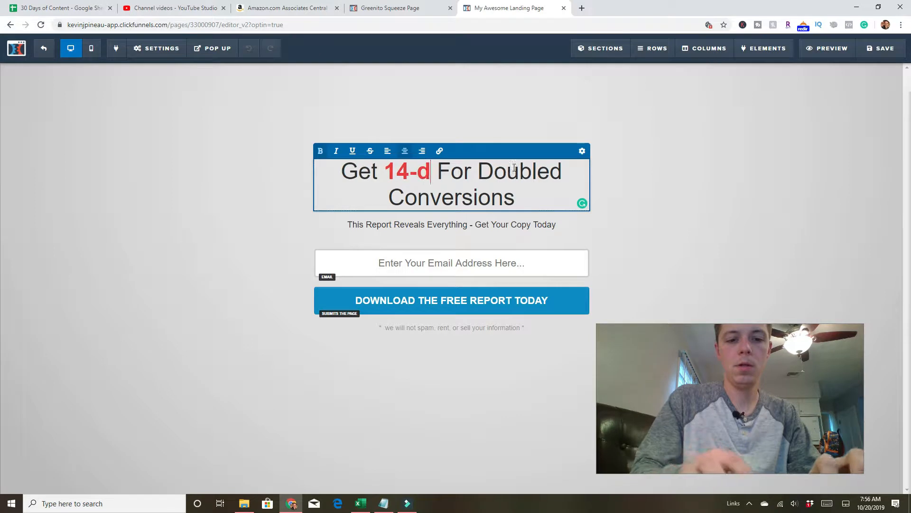
type("trial")
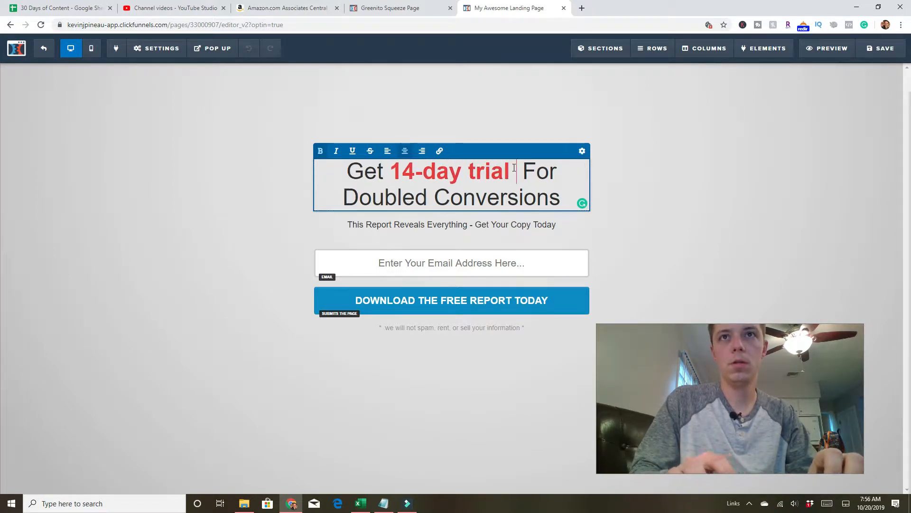
key("BackSpace")
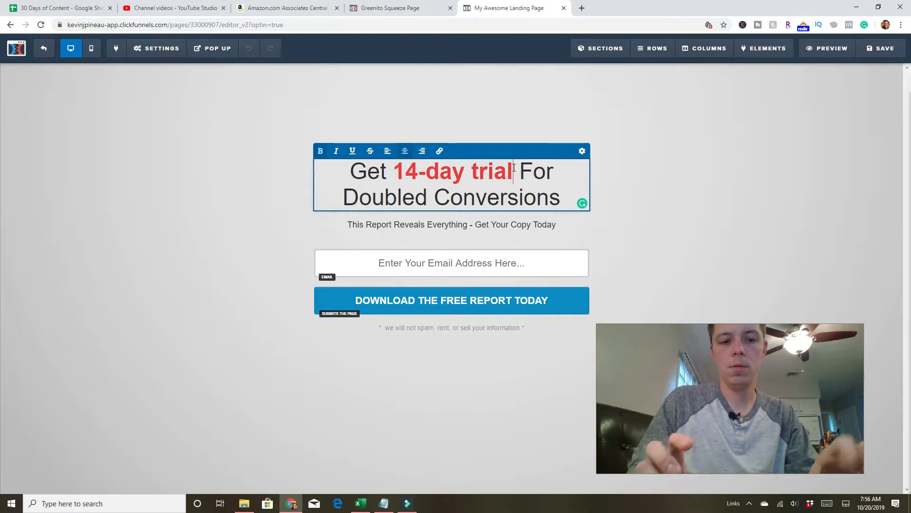
type("!")
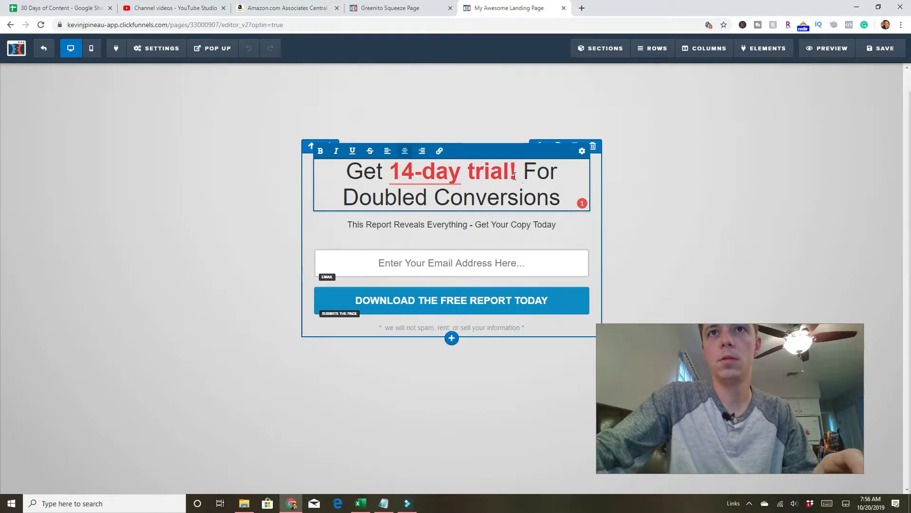
key("BackSpace")
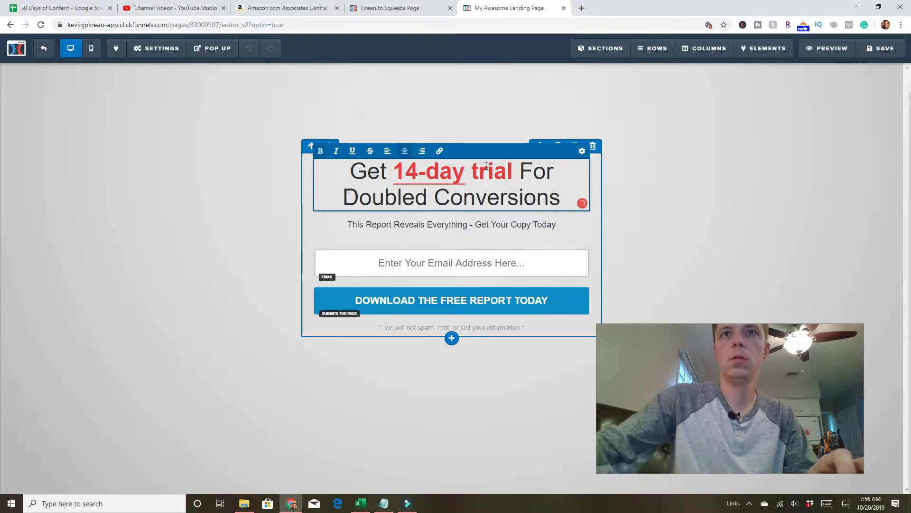
Replace "For Doubled Conversions" at the end of the headline with "with clickfunnels".
left_click_drag(521, 174, 542, 202)
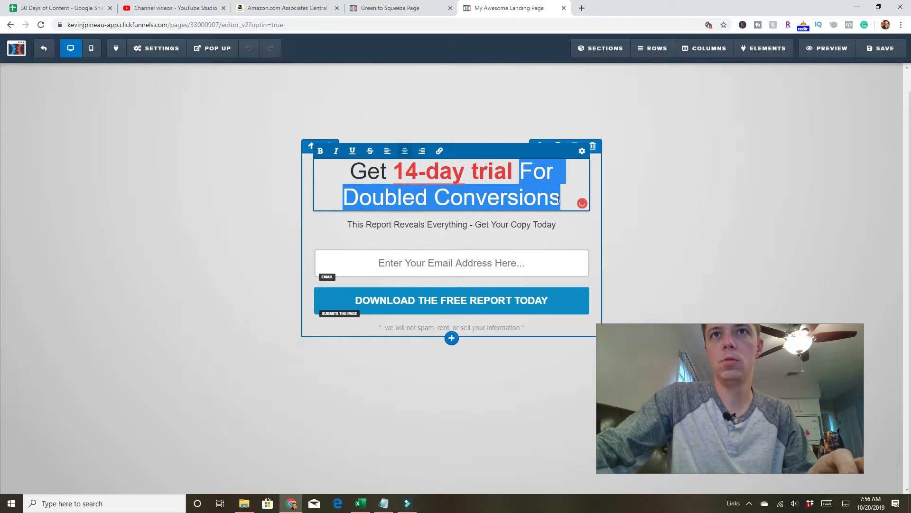
type("with ")
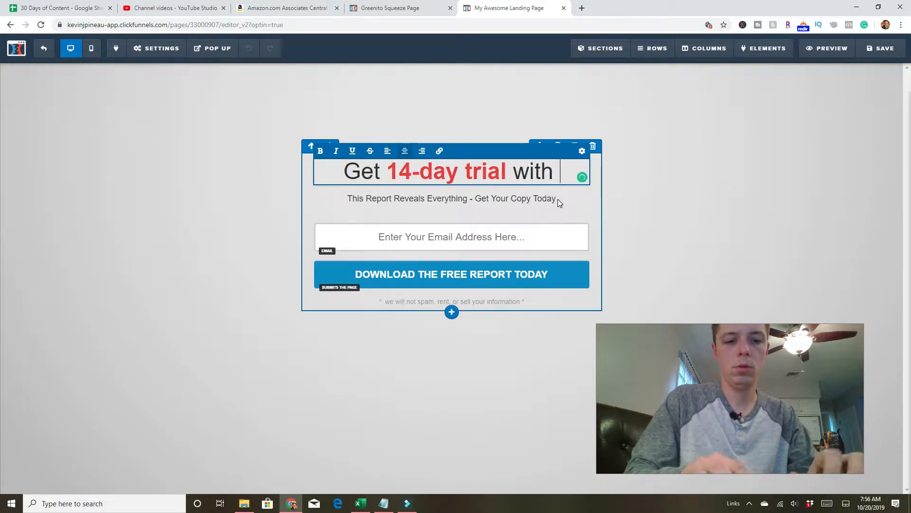
type("clickfunnels")
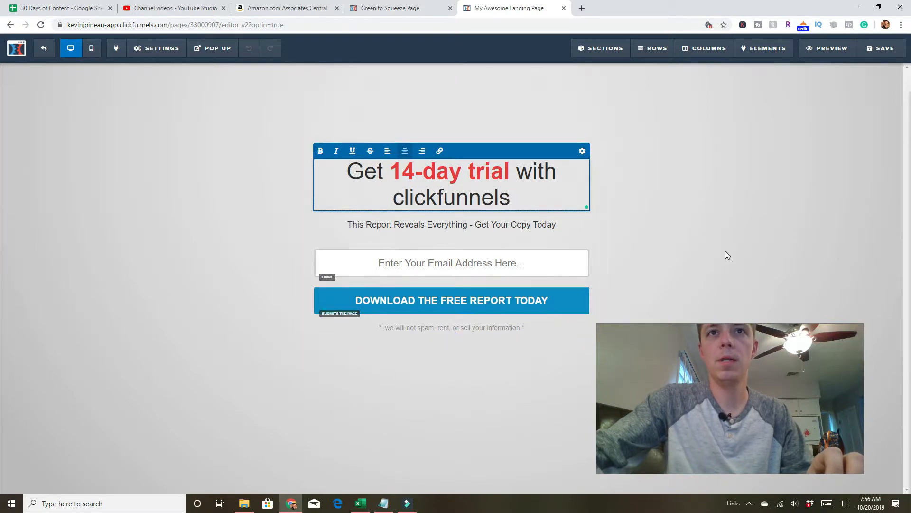
left_click(415, 227)
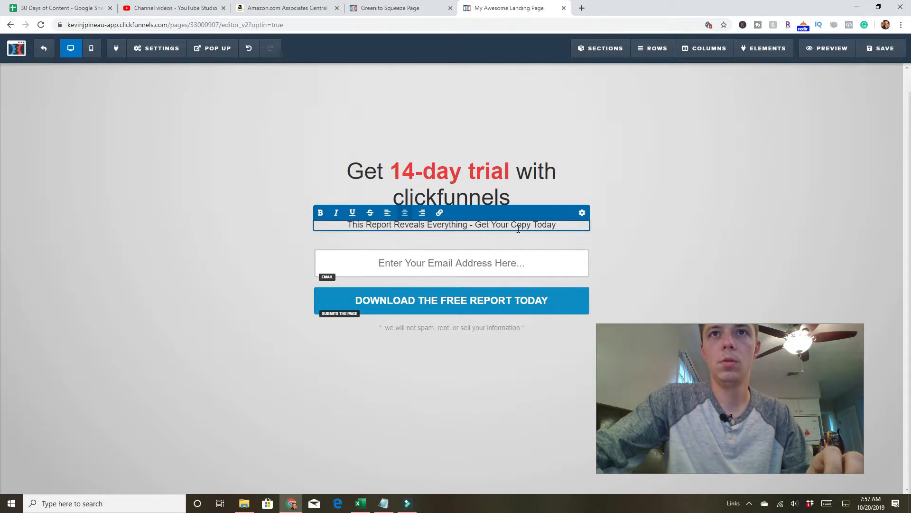
left_click_drag(565, 226, 347, 226)
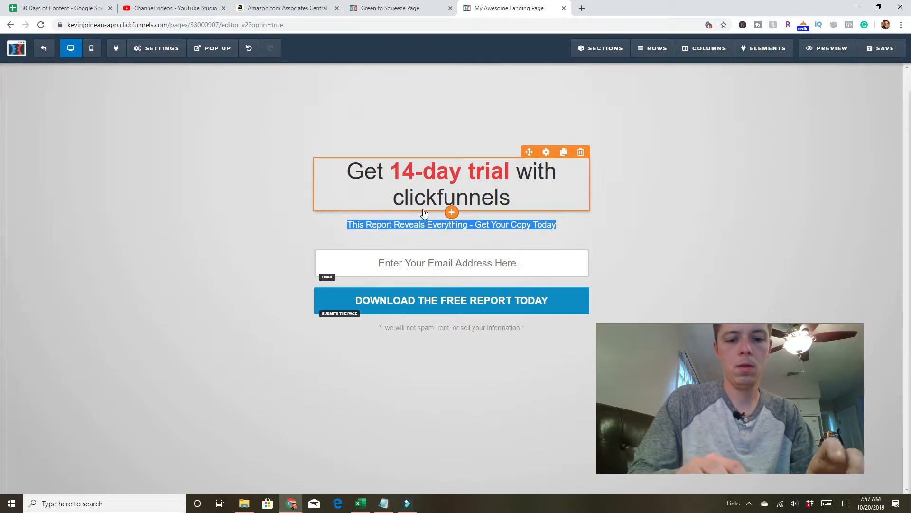
left_click(424, 212)
type("enter em")
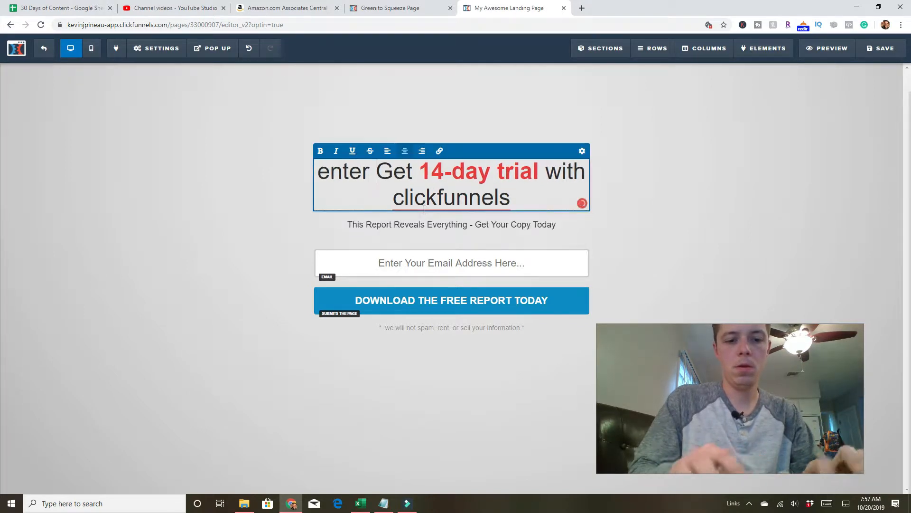
type("ail for")
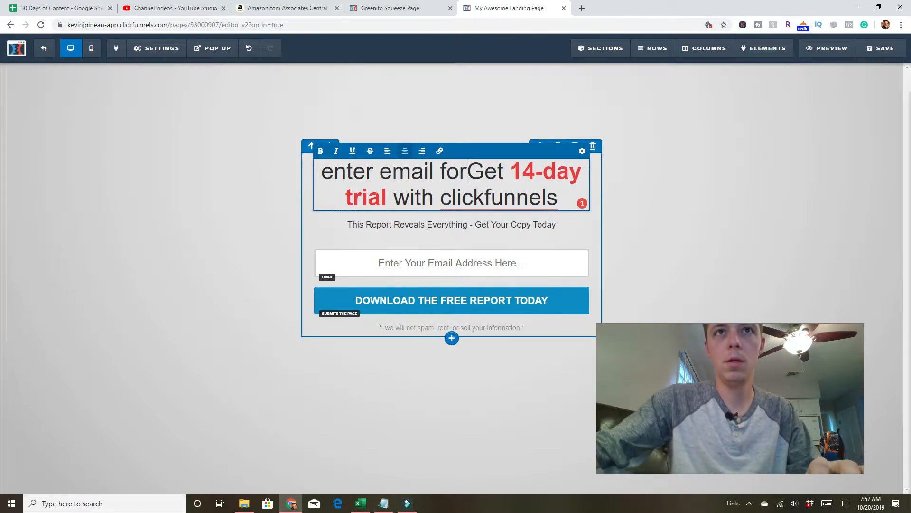
key("BackSpace")
key("BackSpace")
key("BackSpace")
key("BackSpace")
key("BackSpace")
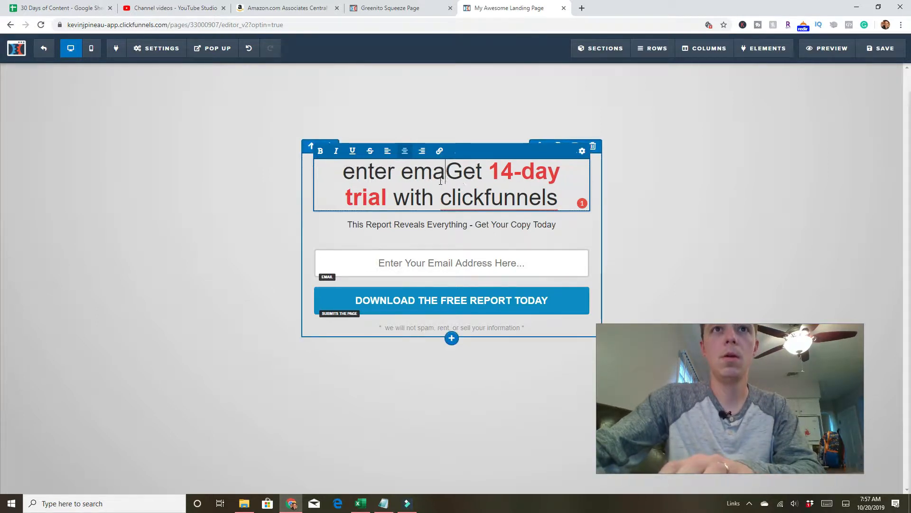
key("BackSpace")
key("BackSpace")
key("BackSpace")
key("BackSpace")
key("BackSpace")
key("BackSpace")
key("BackSpace")
key("BackSpace")
key("BackSpace")
key("BackSpace")
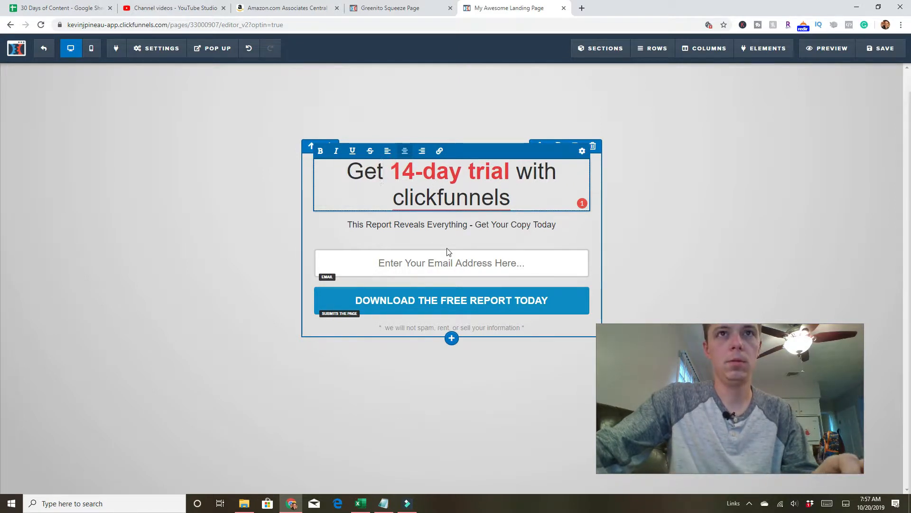
Insert "a" after "Get" in the headline, before the red "14-day trial" words.
type("a")
key("BackSpace")
type("a")
Replace the sub-headline below the main headline with "Enter email for access".
left_click(456, 225)
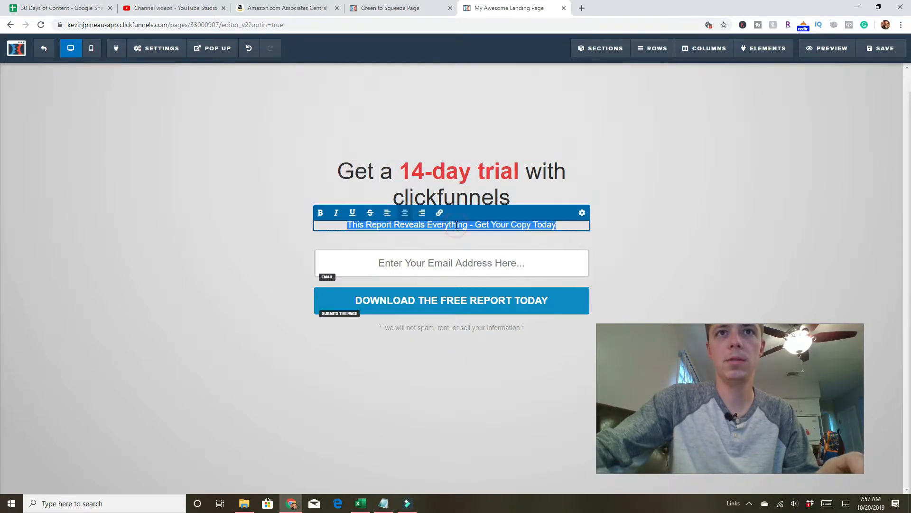
type("en")
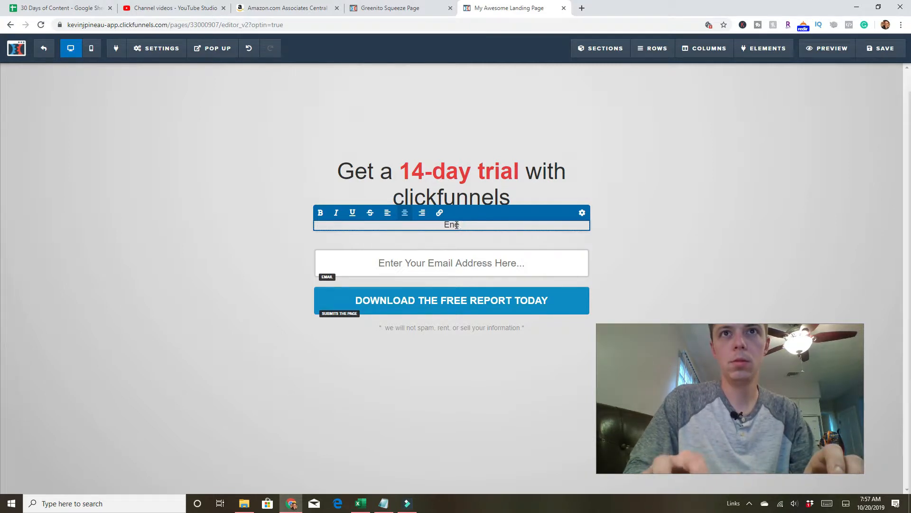
type("ter email")
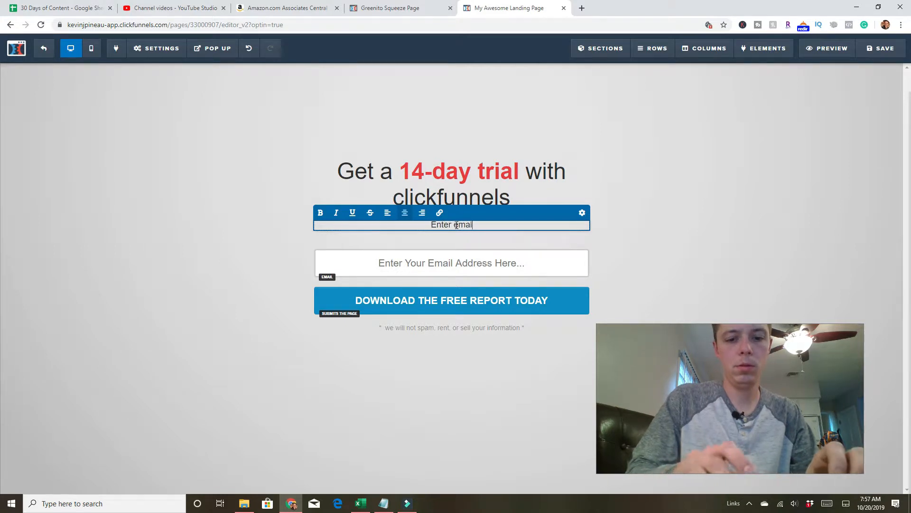
type(" for a")
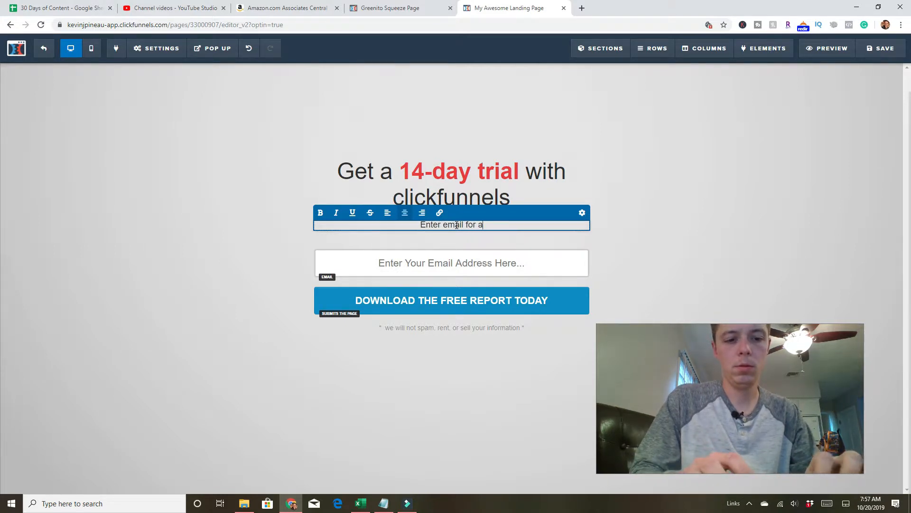
type("ccess")
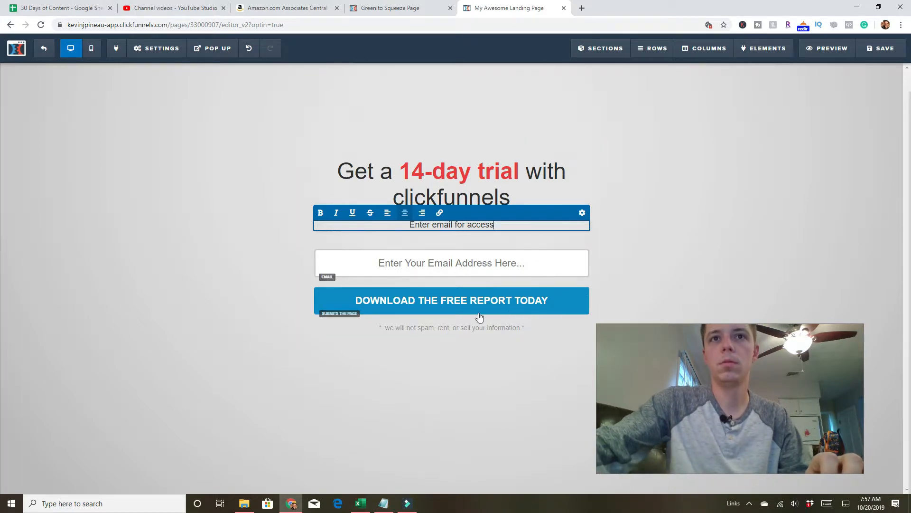
Replace the text of the blue sign-up button with "click here" in its settings.
left_click(440, 304)
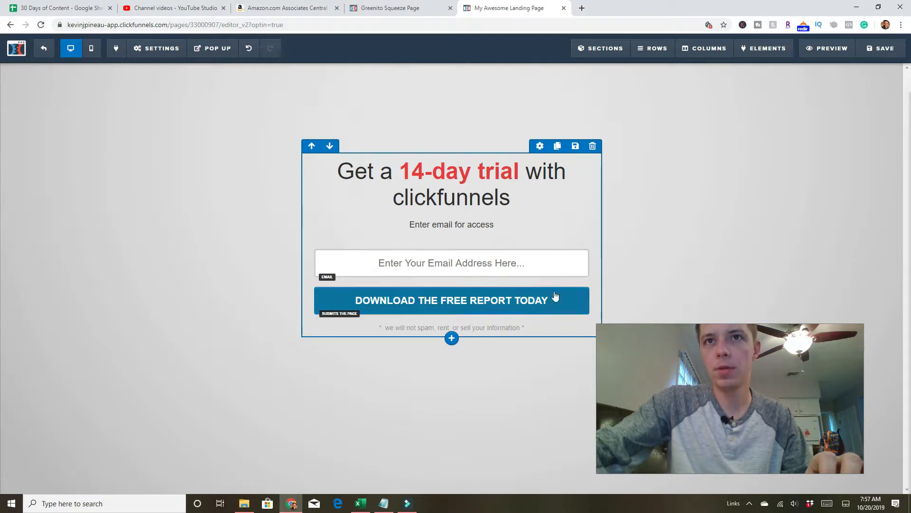
mouse_move(539, 304)
left_click(531, 283)
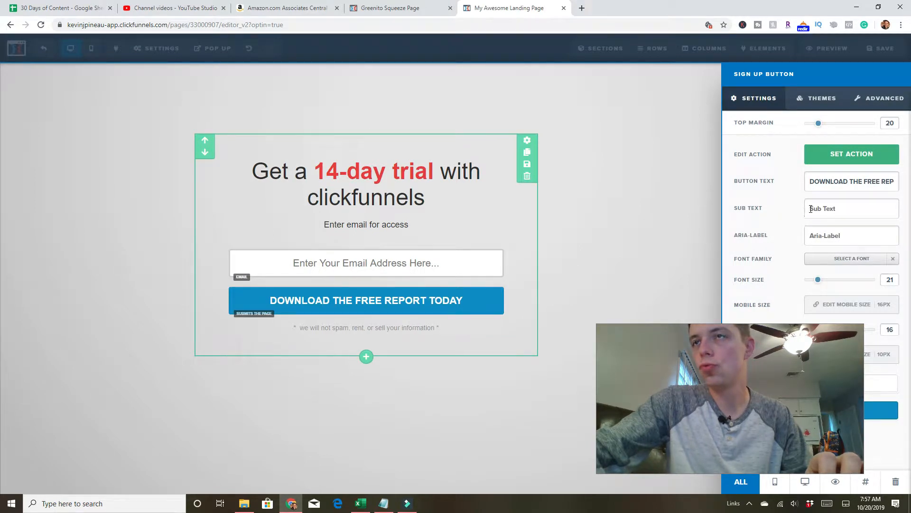
left_click(361, 306)
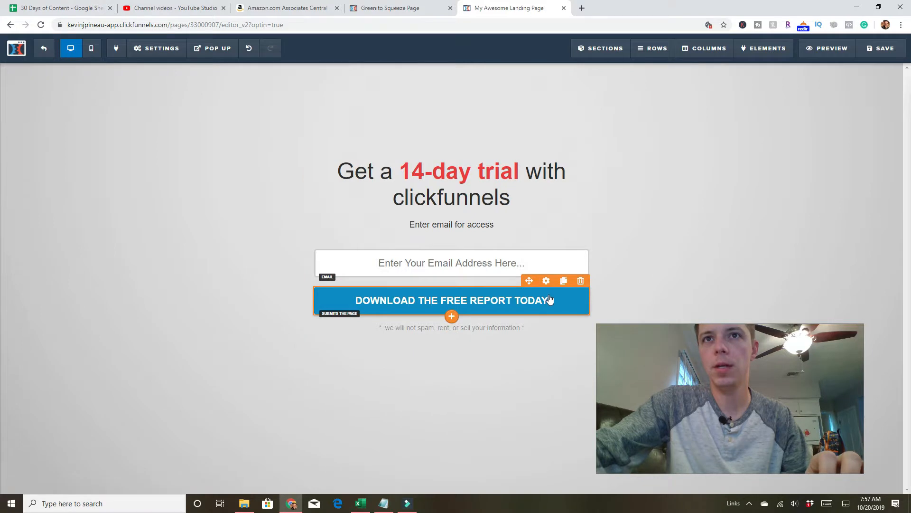
left_click(546, 281)
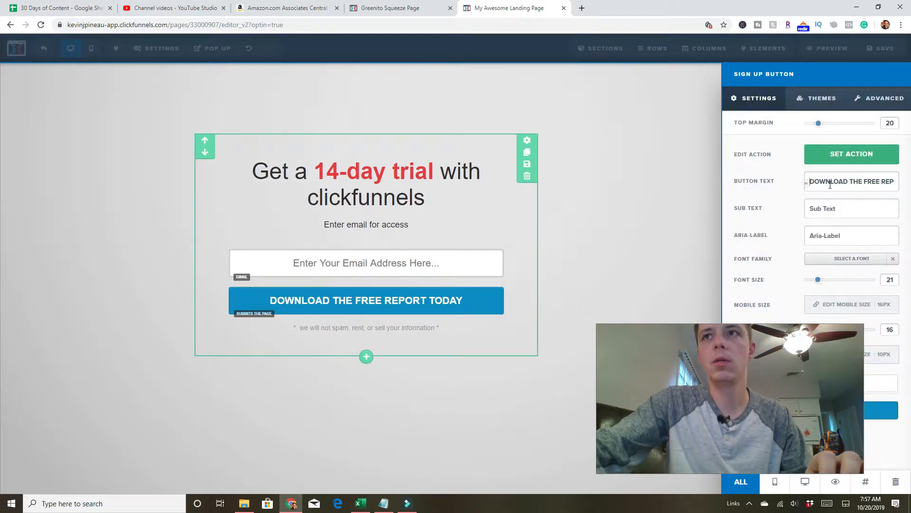
left_click_drag(809, 183, 910, 185)
type("ck")
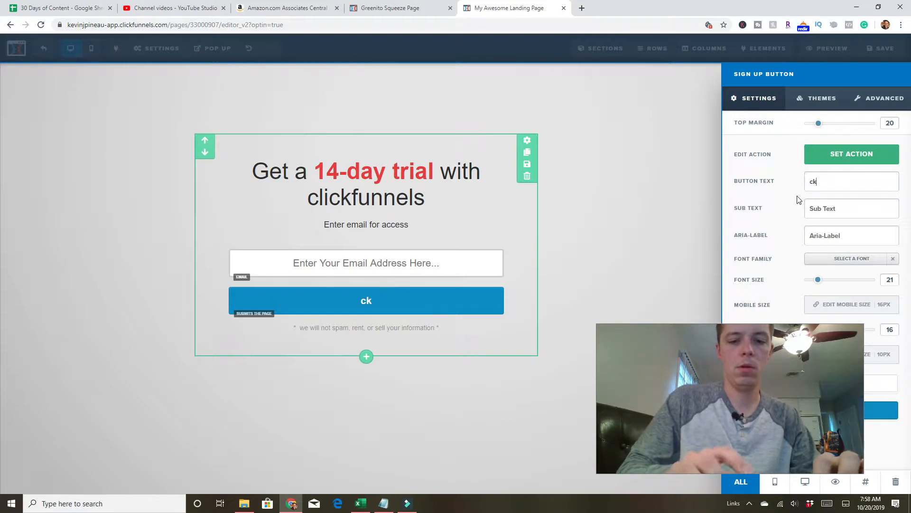
key("BackSpace")
key("BackSpace")
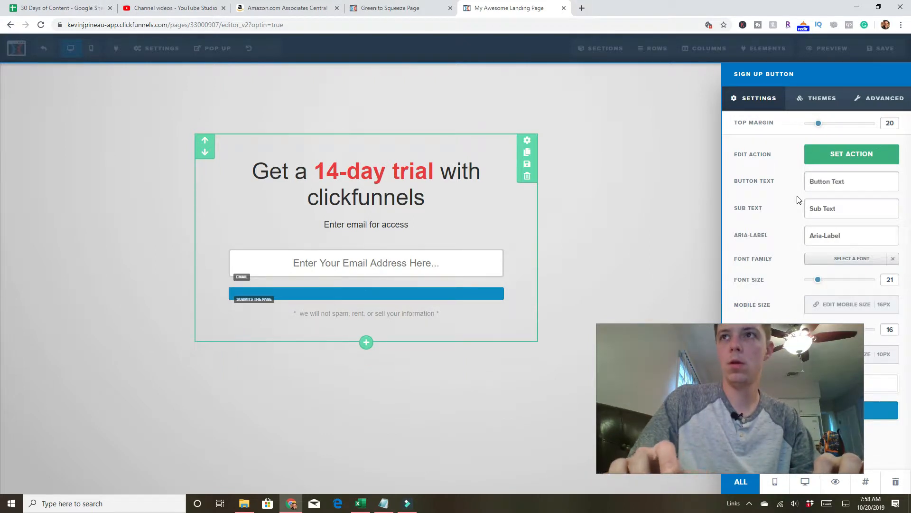
type("click here")
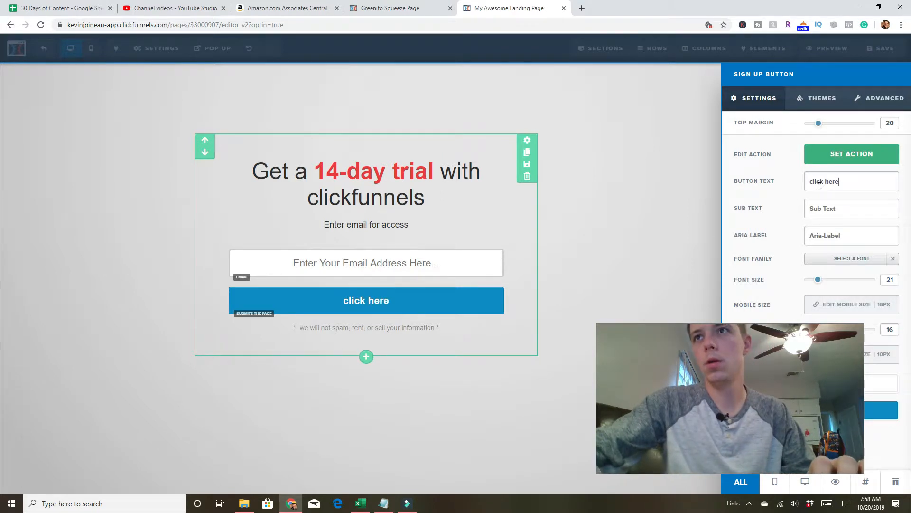
Capitalize both words of the sign-up button's text to read "Click Here" and return to the page.
left_click(815, 184)
key("BackSpace")
type("C")
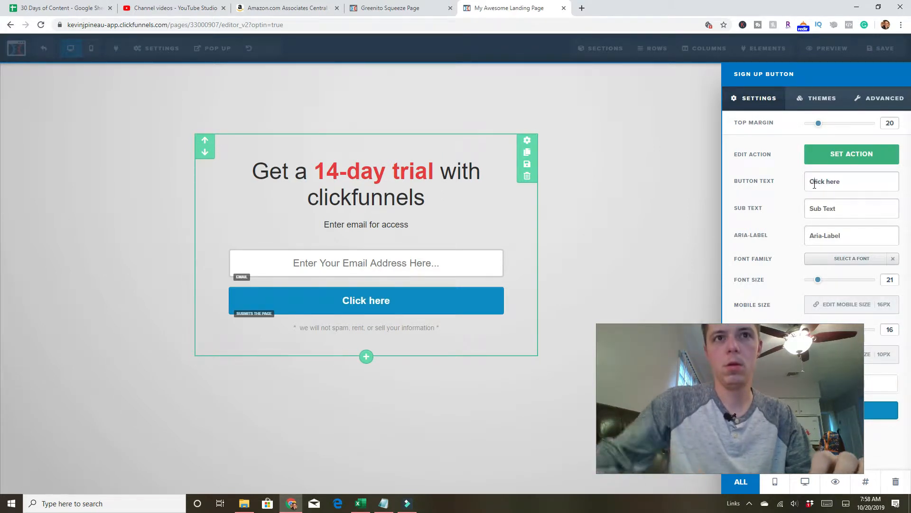
left_click(831, 182)
key("BackSpace")
type("H")
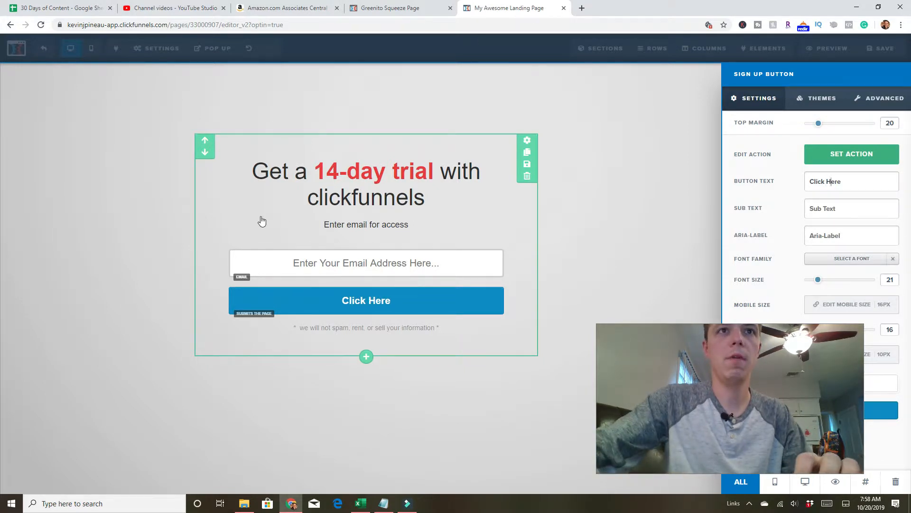
left_click(268, 236)
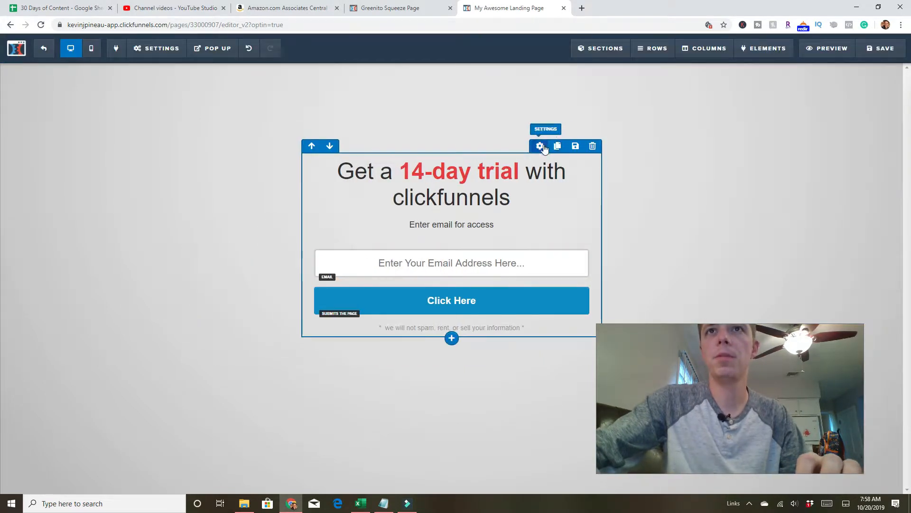
Look through the catalogue of page elements that can be added, from text and media to content blocks and misc elements.
mouse_move(622, 45)
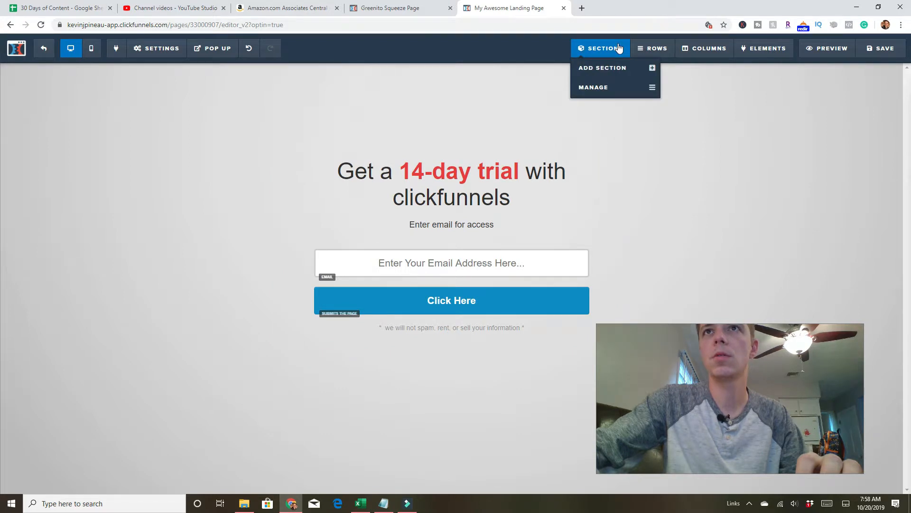
mouse_move(763, 49)
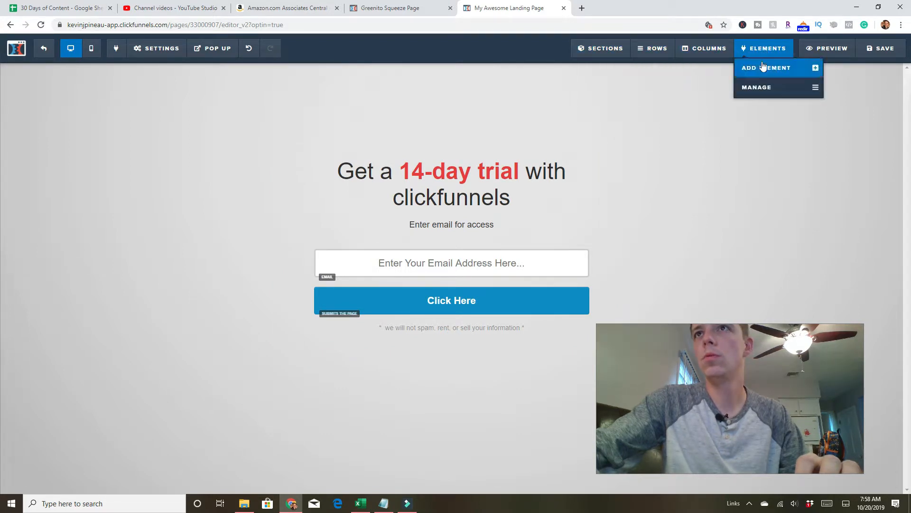
left_click(763, 67)
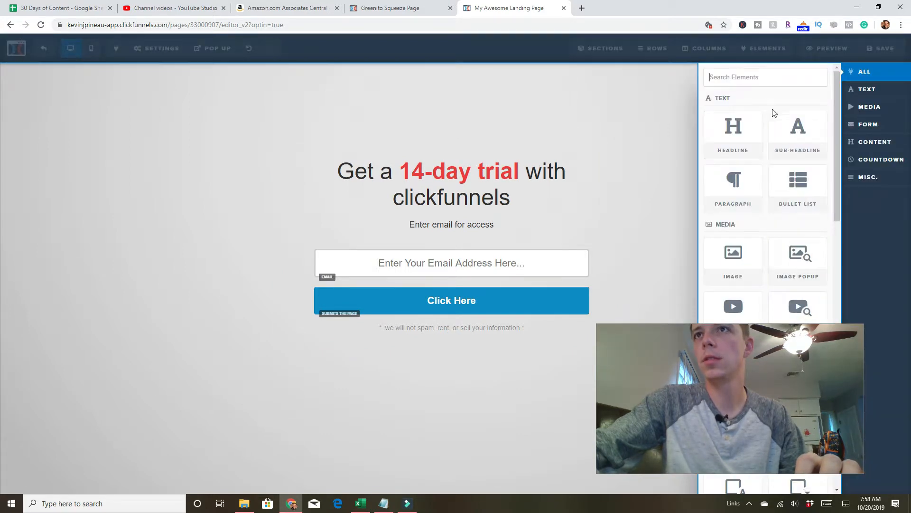
left_click_drag(837, 163, 850, 141)
left_click_drag(837, 176, 828, 482)
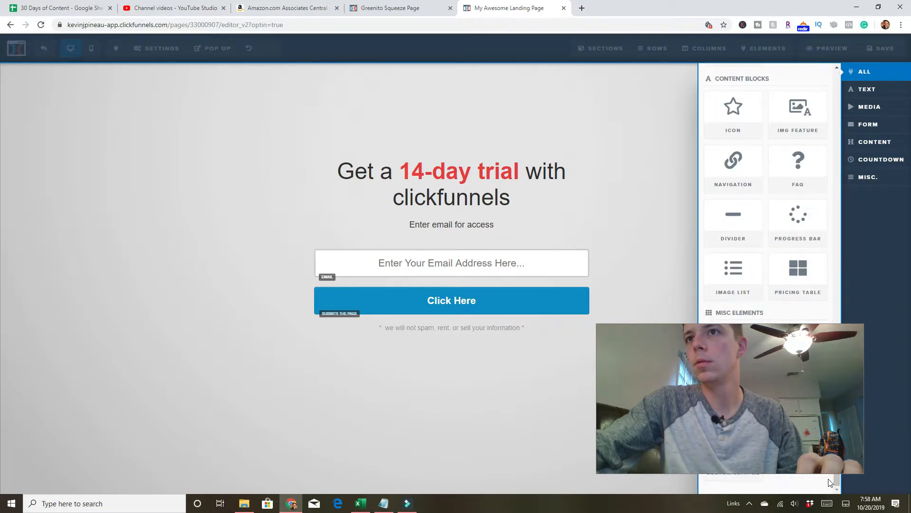
left_click_drag(743, 395, 786, 377)
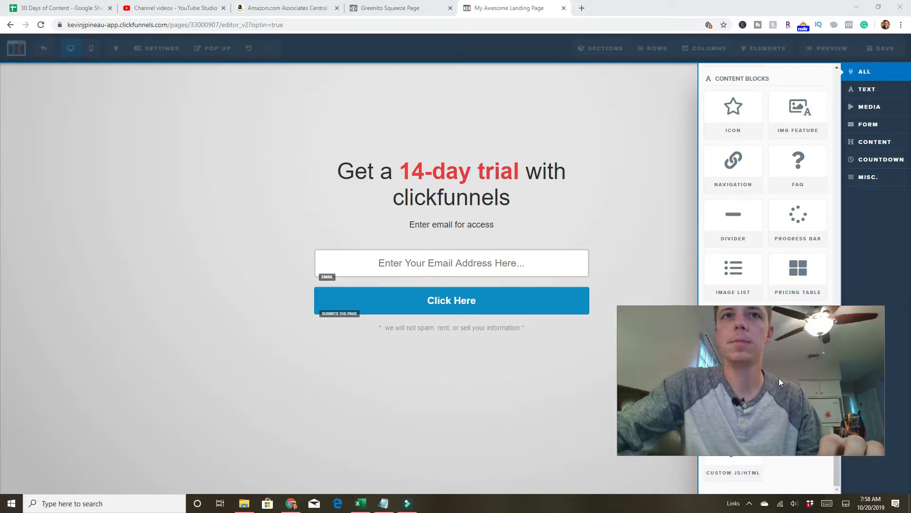
right_click(399, 264)
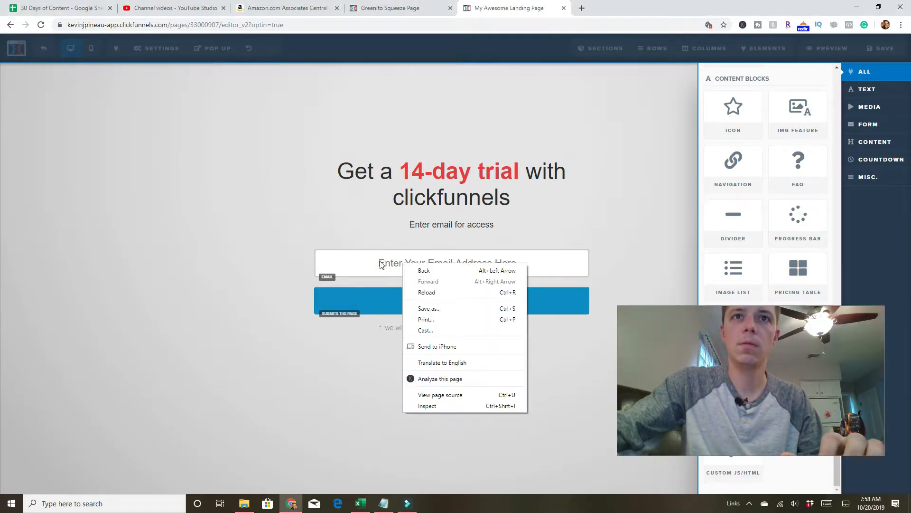
left_click(380, 264)
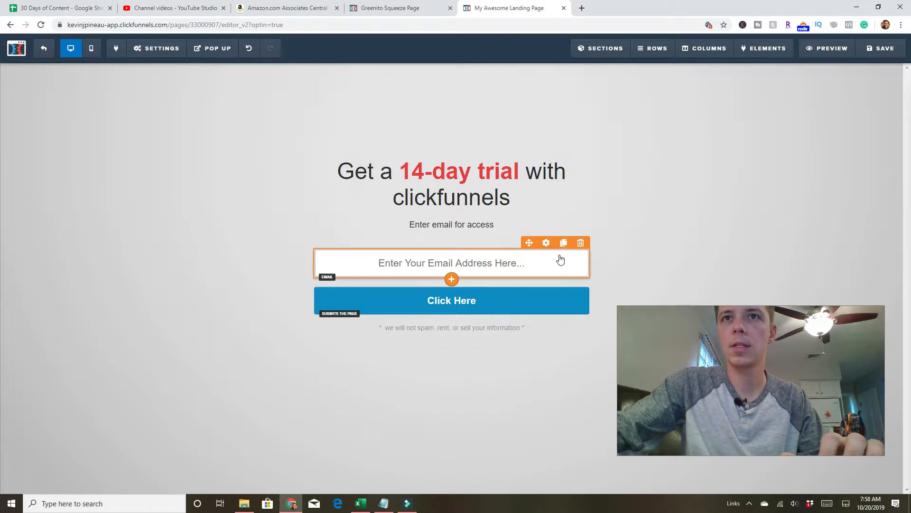
Duplicate the email address field and set the upper copy's input type to First Name.
left_click(565, 245)
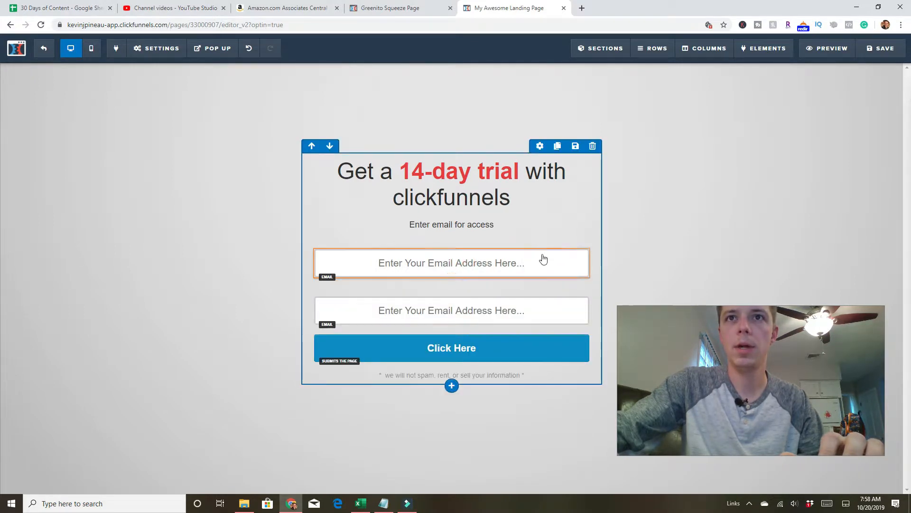
left_click(547, 244)
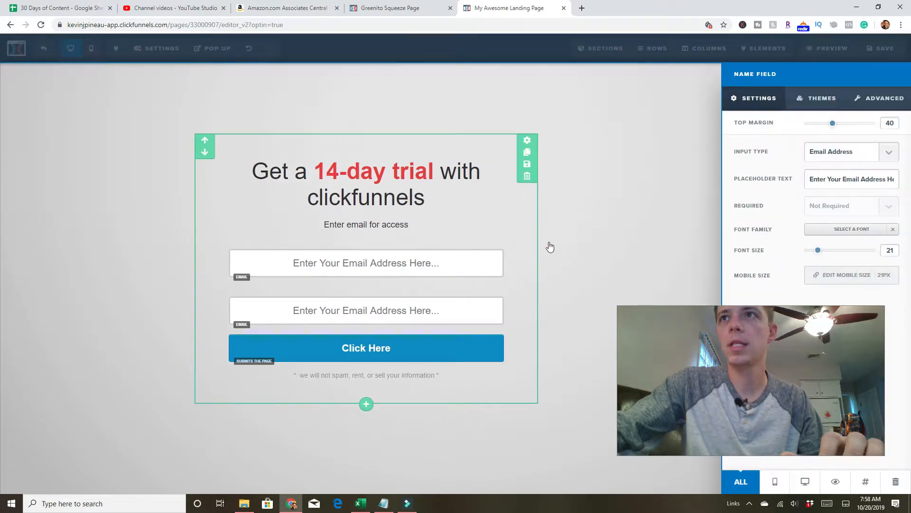
left_click(892, 152)
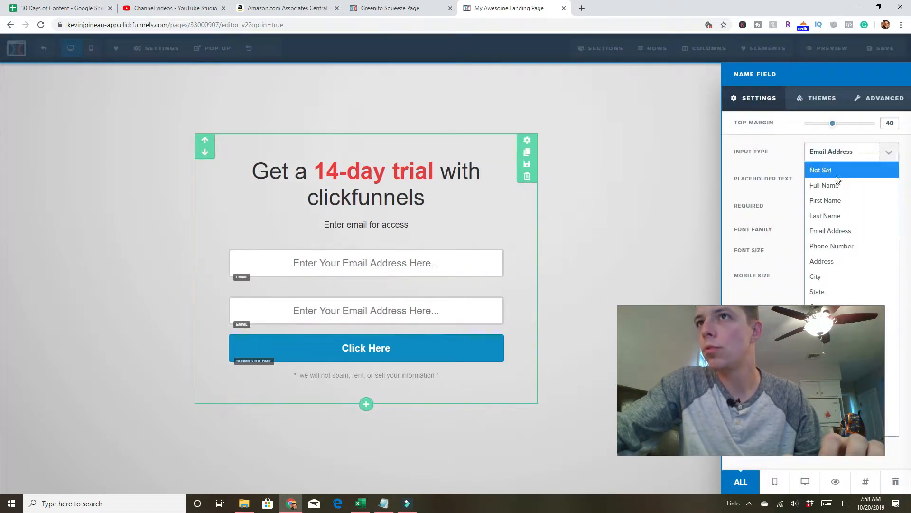
left_click(828, 201)
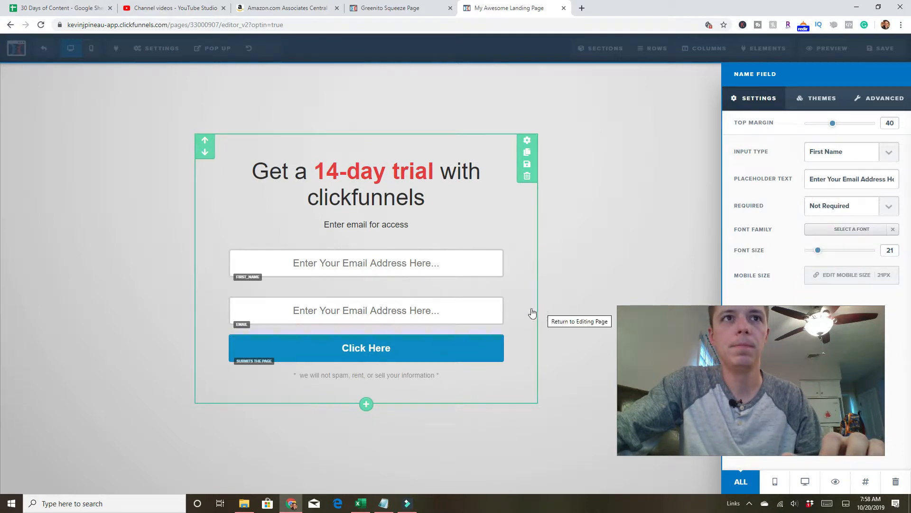
left_click(521, 297)
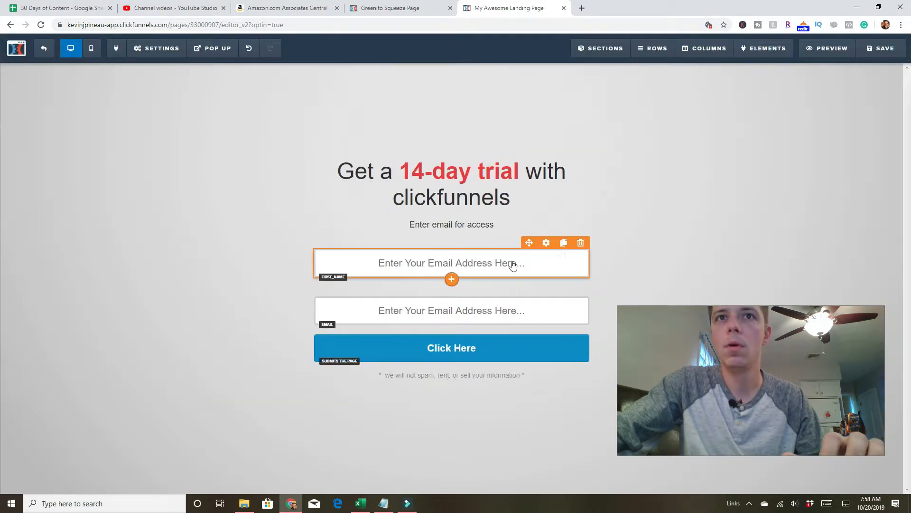
Change the first name field's placeholder text to "First Name" and return to the page.
left_click(547, 243)
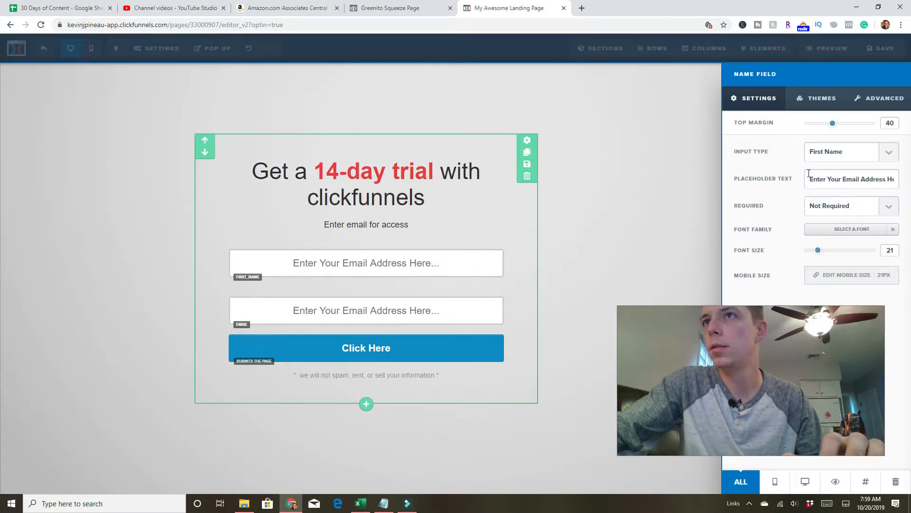
left_click_drag(808, 178, 910, 180)
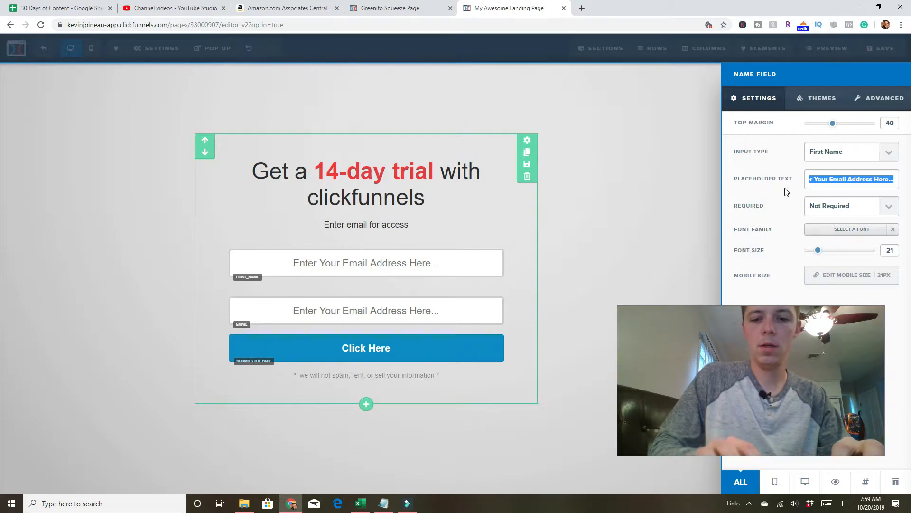
type("First Name")
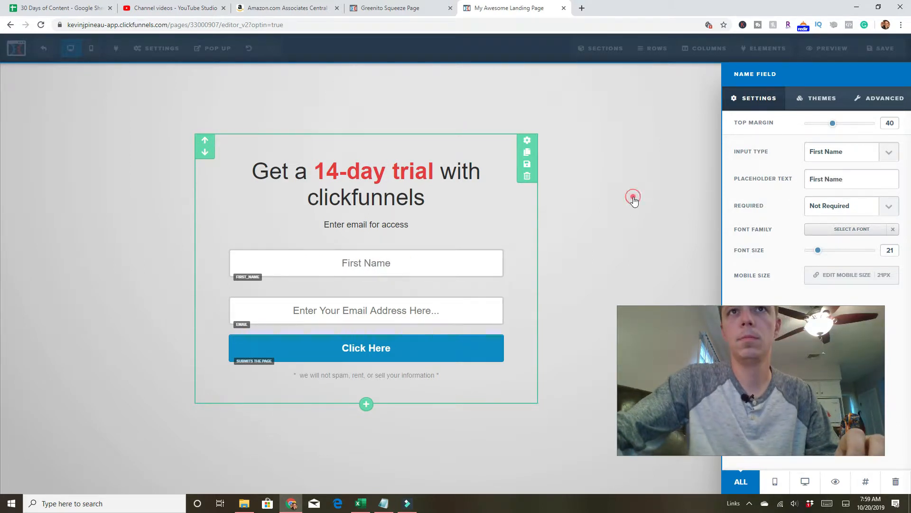
left_click(633, 197)
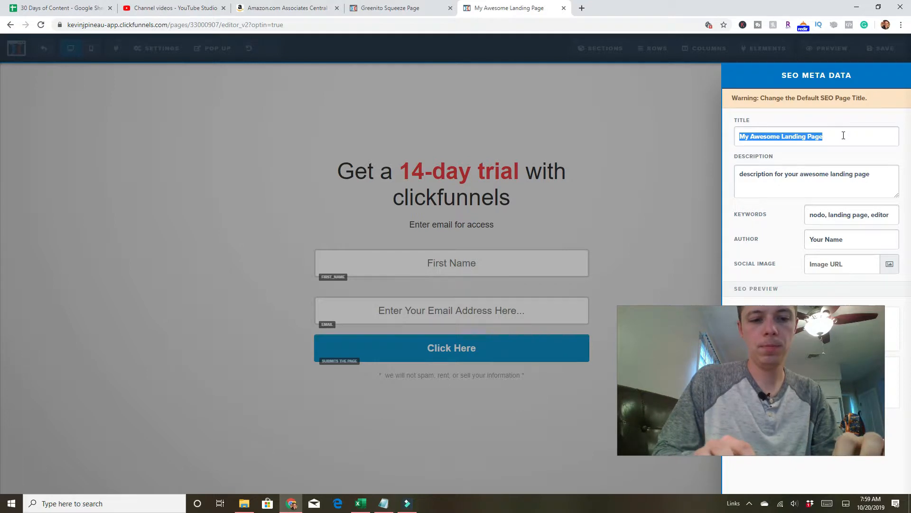
Set the page's SEO title to "14 day trail" and its description to "get a 14 day free trial of clickfunnels".
type("14 day trail")
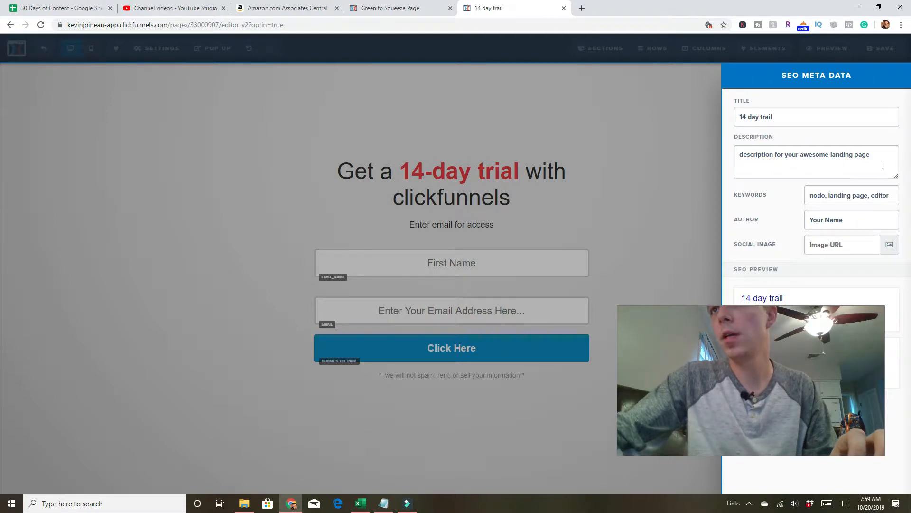
left_click_drag(883, 164, 726, 162)
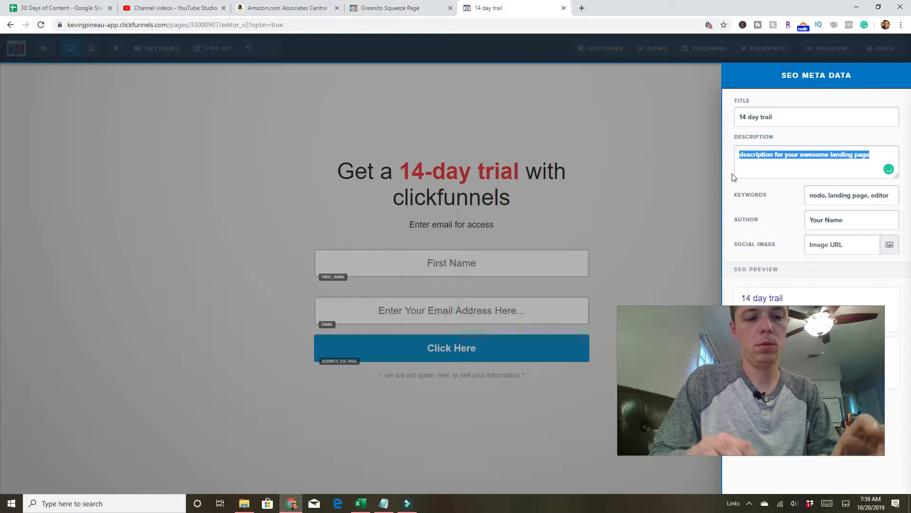
type("get")
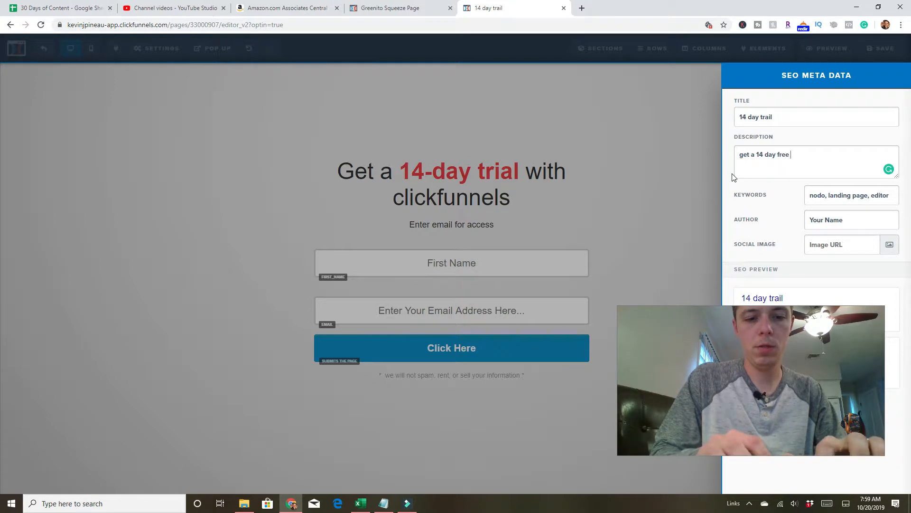
type("a 14 day free trial of c")
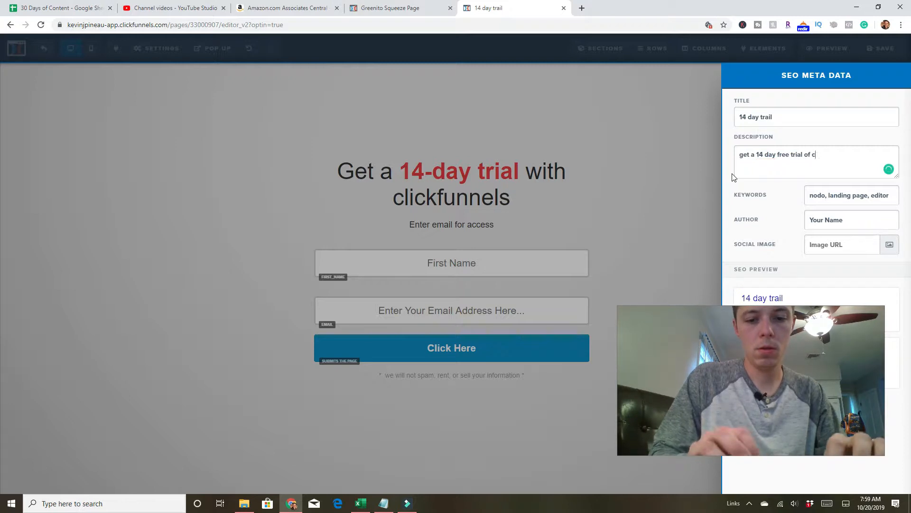
type("lickfunnels")
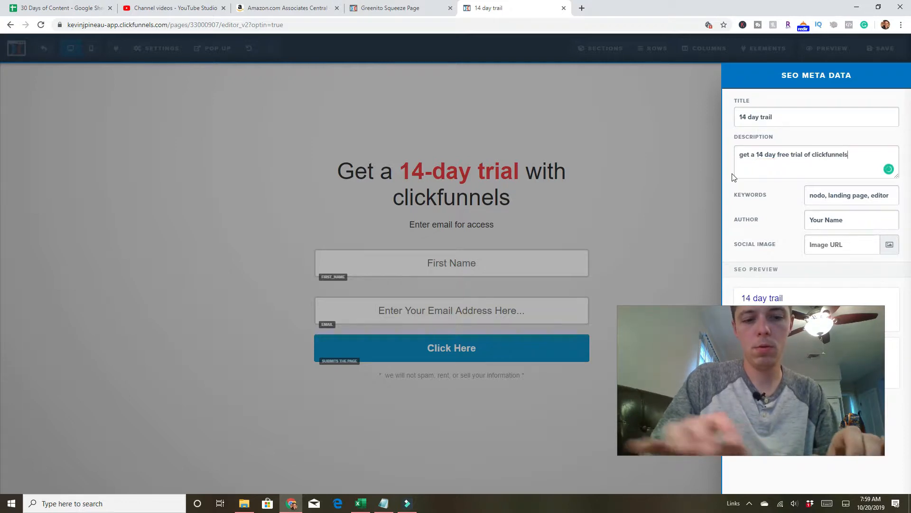
Correct the SEO title's spelling to "14 day trial" and save the landing page.
left_click(771, 121)
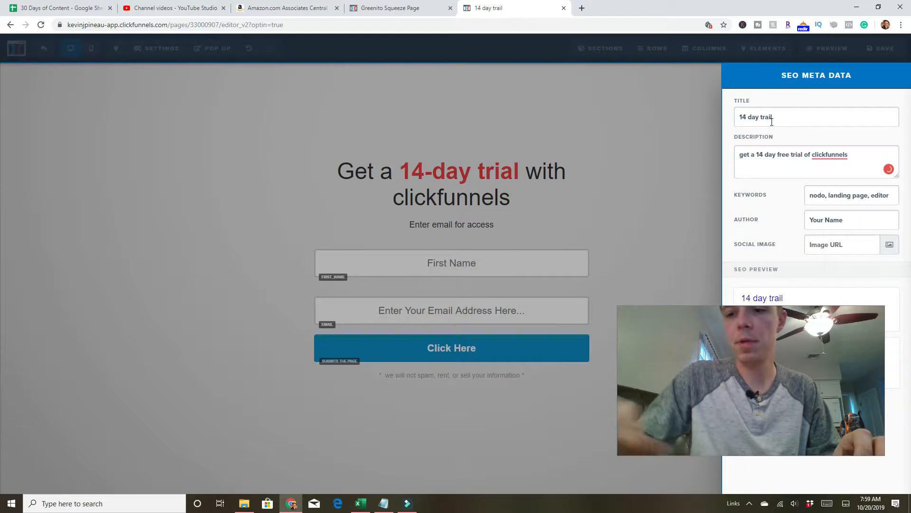
key("BackSpace")
key("BackSpace")
type("ia")
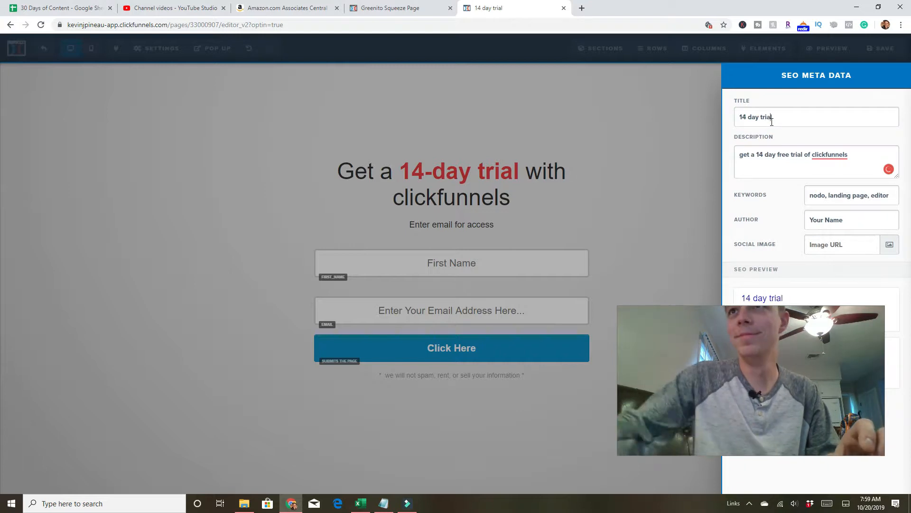
left_click(687, 185)
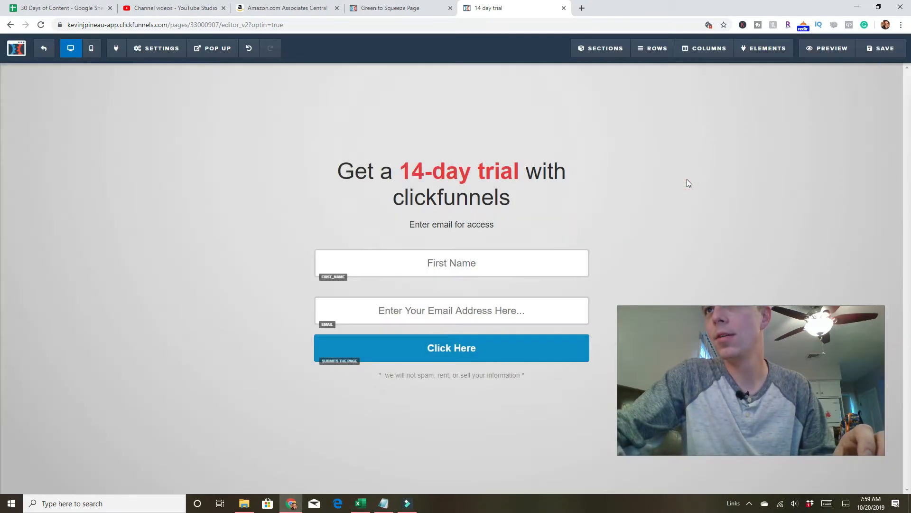
left_click(886, 48)
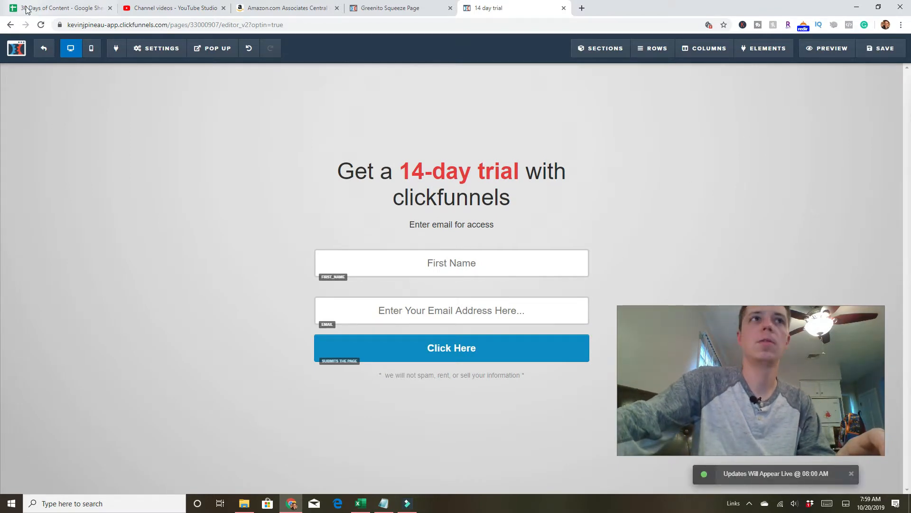
Return to the funnel's steps and select the Simple Download Page template for the Thank You step.
left_click(43, 48)
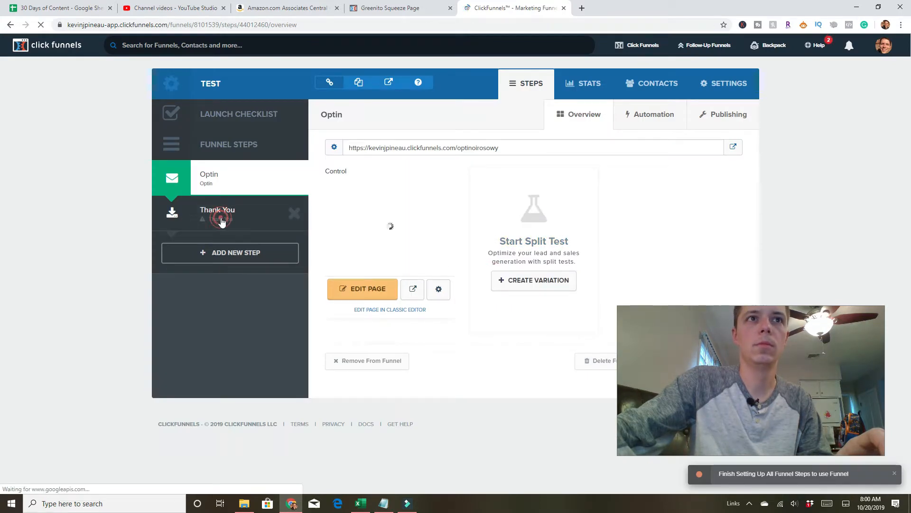
left_click(239, 212)
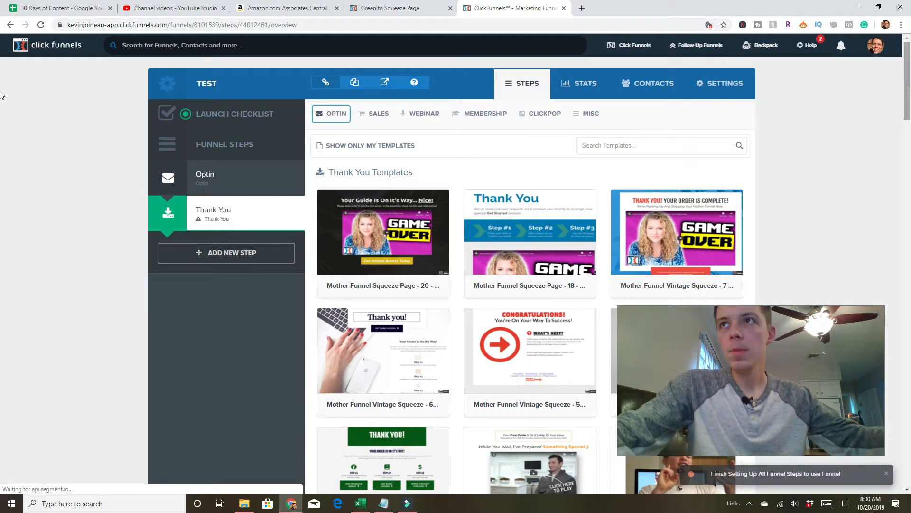
scroll(908, 156, "down", 8)
scroll(1, 193, "down", 12)
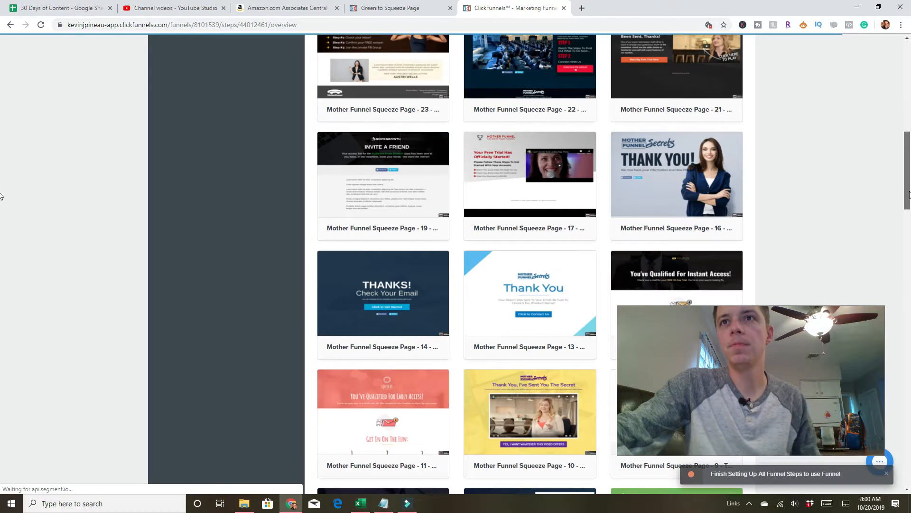
scroll(1, 294, "down", 15)
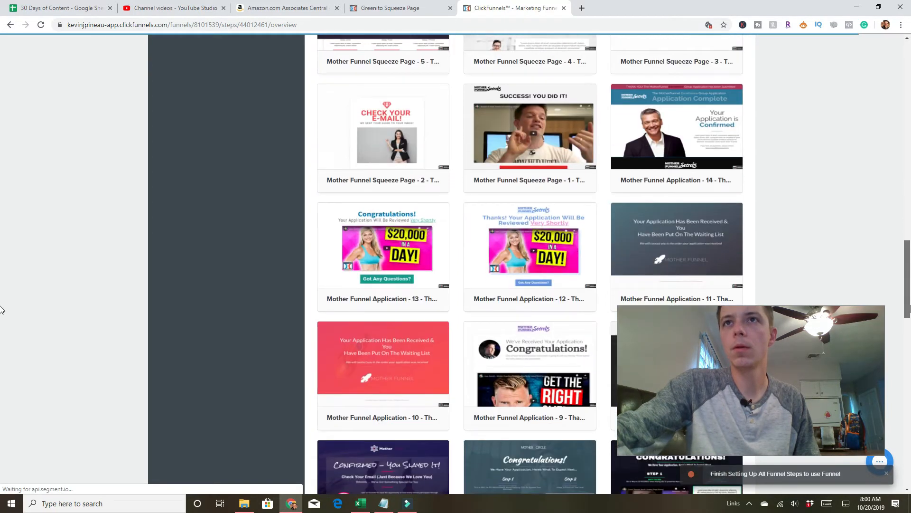
scroll(2, 403, "down", 2)
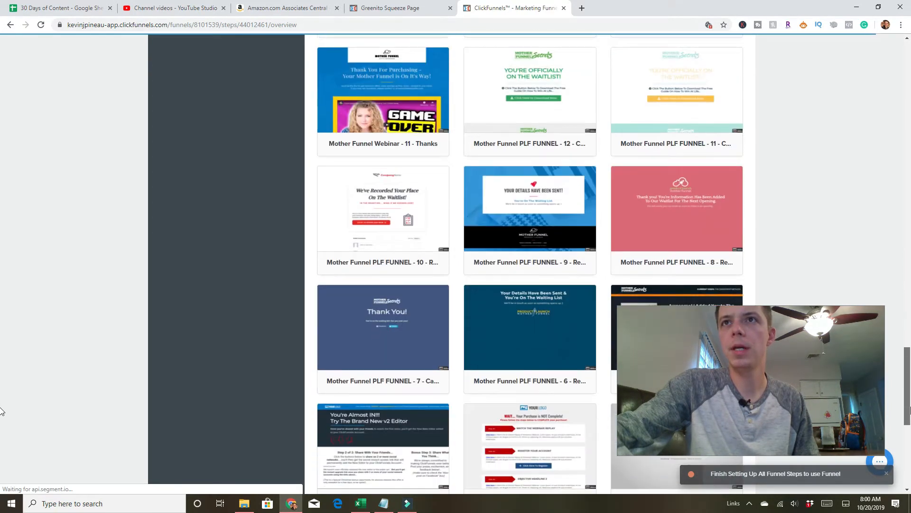
scroll(2, 417, "down", 6)
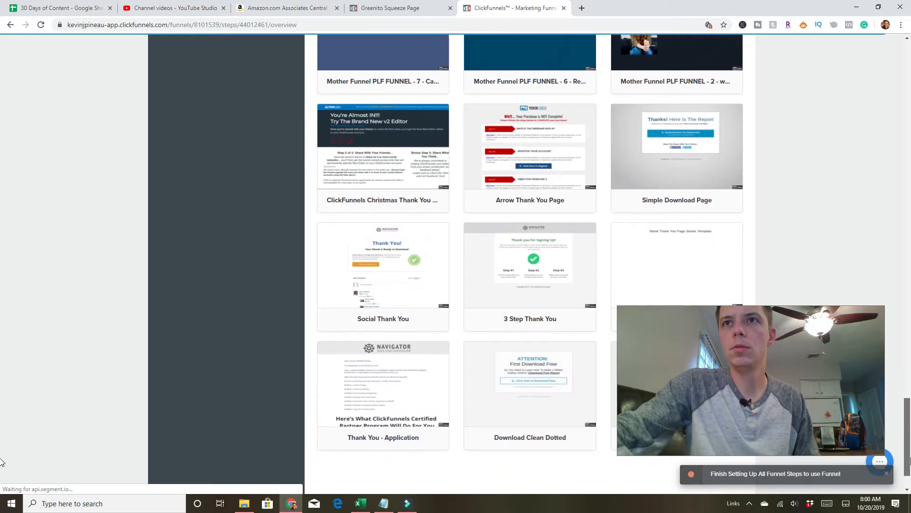
mouse_move(655, 179)
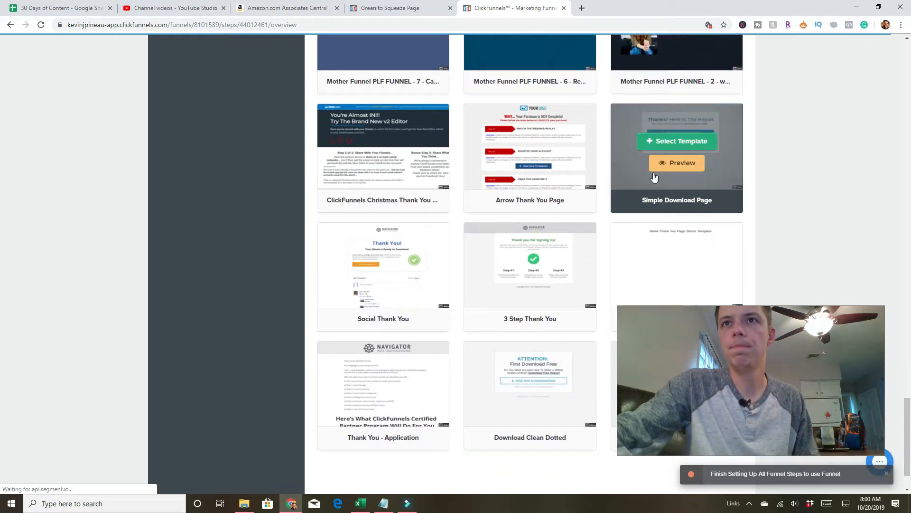
left_click(673, 146)
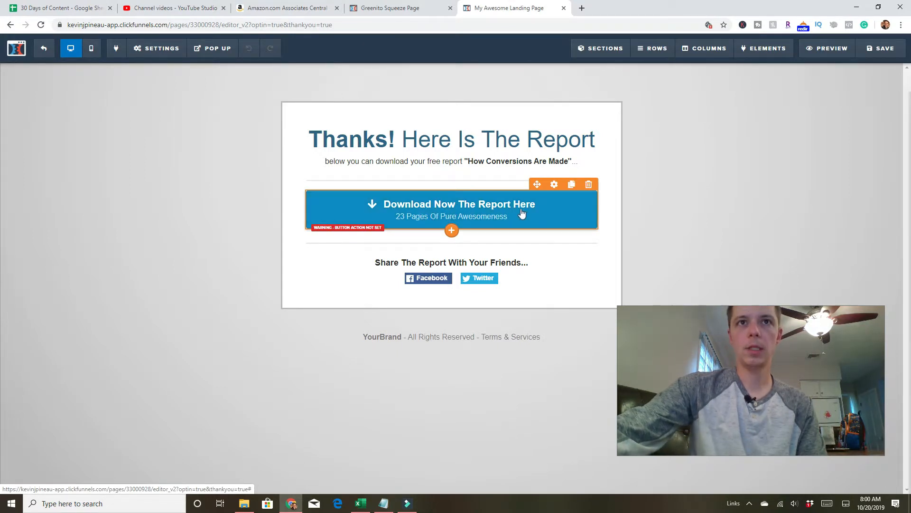
Shorten the thank-you page's headline "Thanks! Here Is The Report" to "Thank you!".
left_click(568, 140)
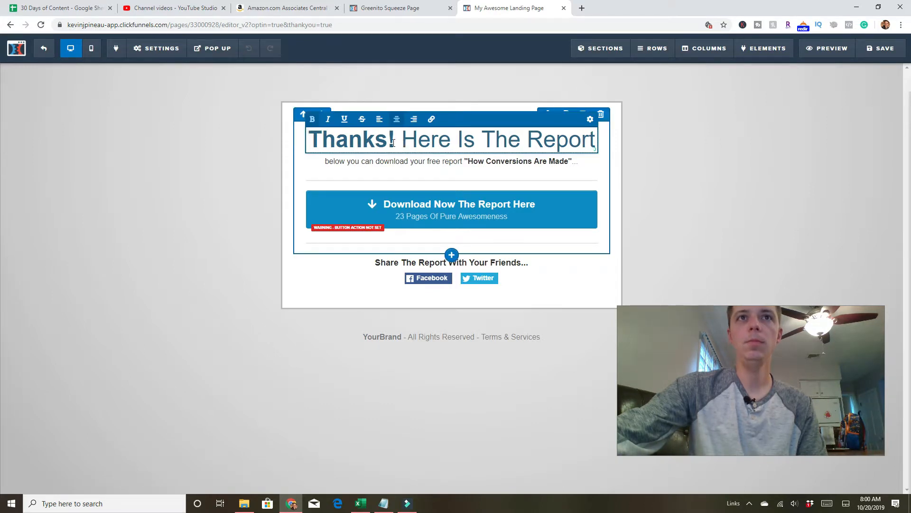
left_click_drag(401, 141, 663, 138)
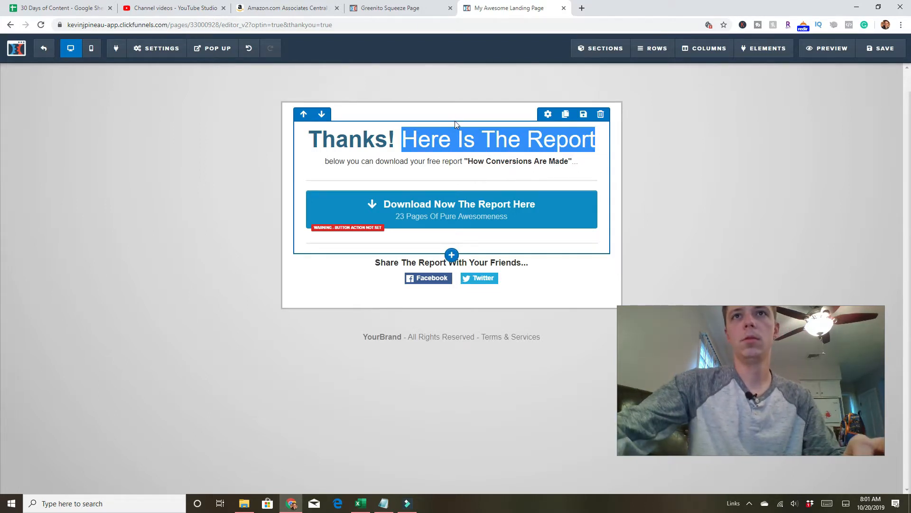
left_click(391, 135)
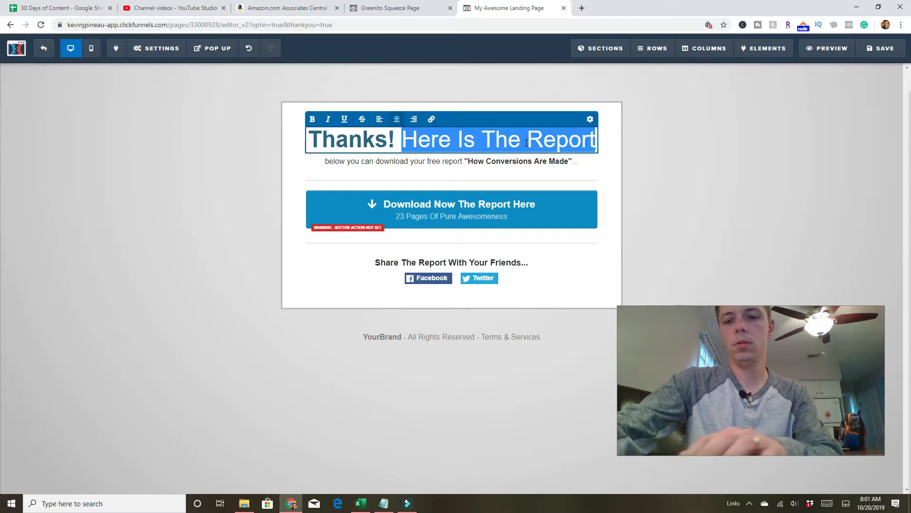
key("BackSpace")
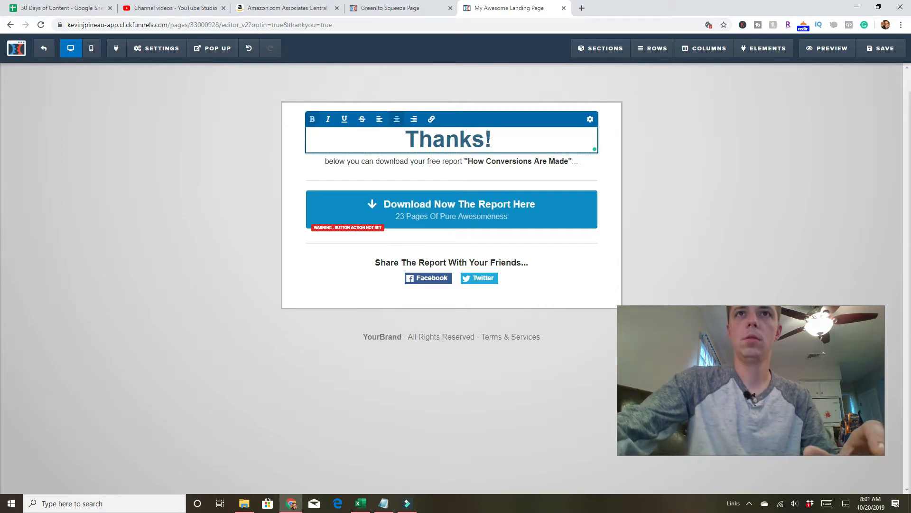
key("BackSpace")
type("you")
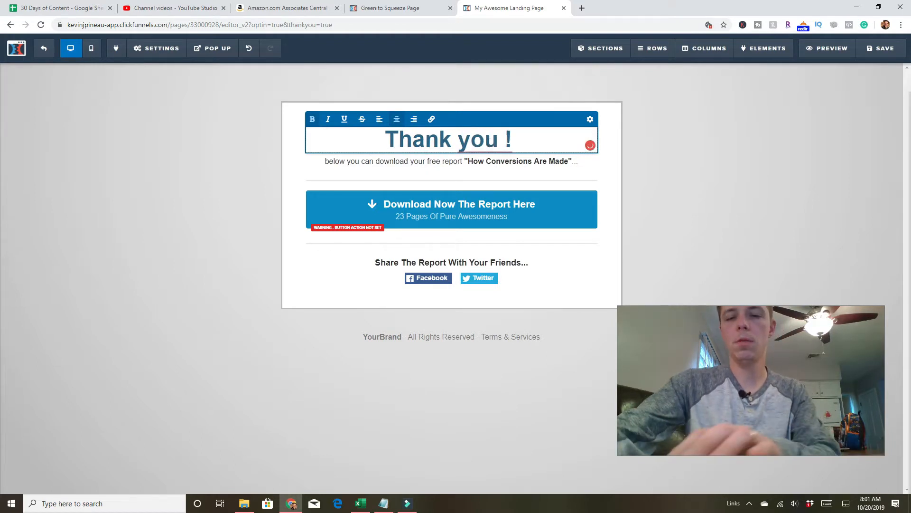
key("BackSpace")
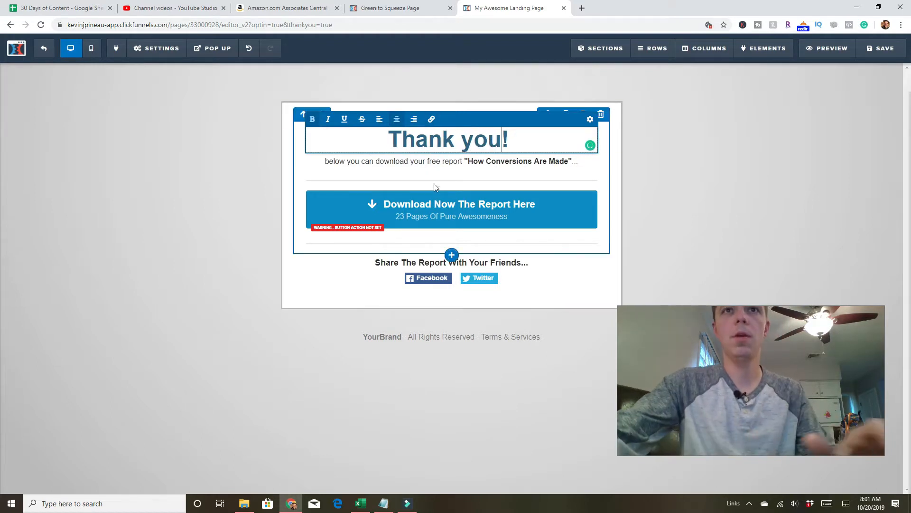
Replace the blue download button's main text with "Click for free trial" in its settings and return to the page.
left_click(516, 208)
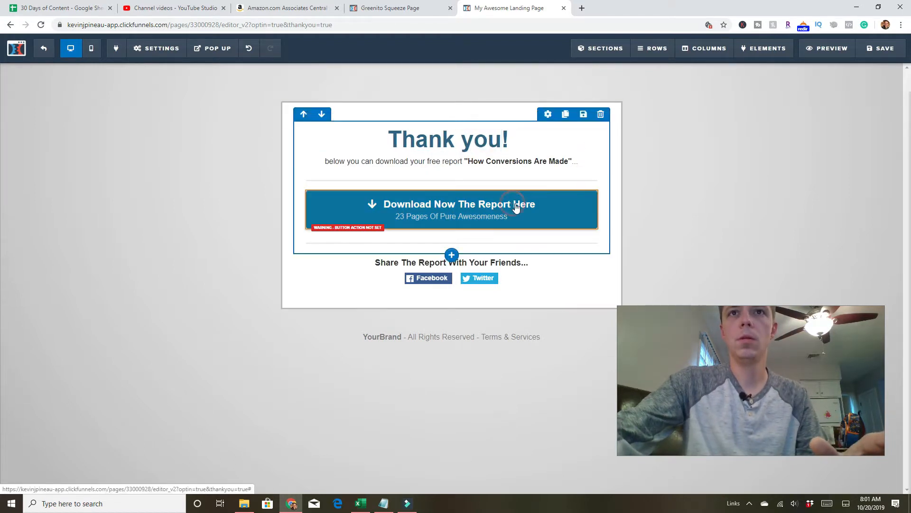
left_click(558, 202)
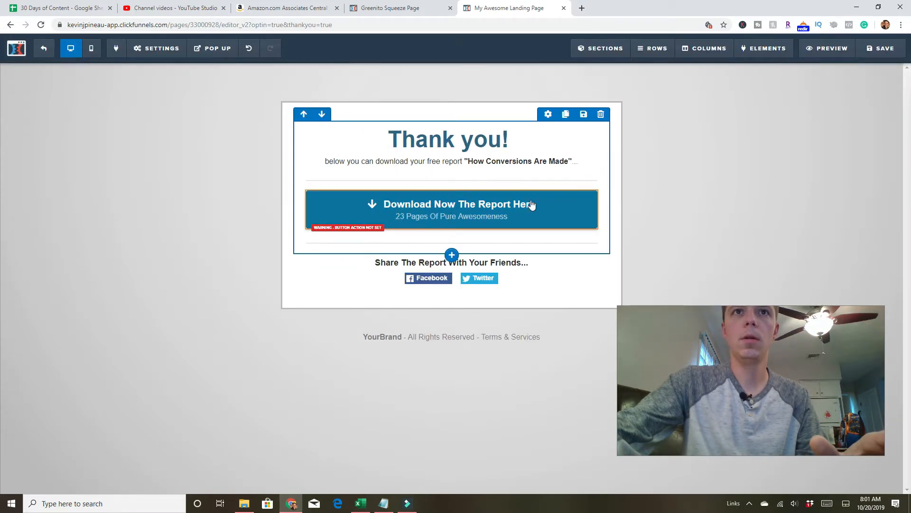
left_click(556, 187)
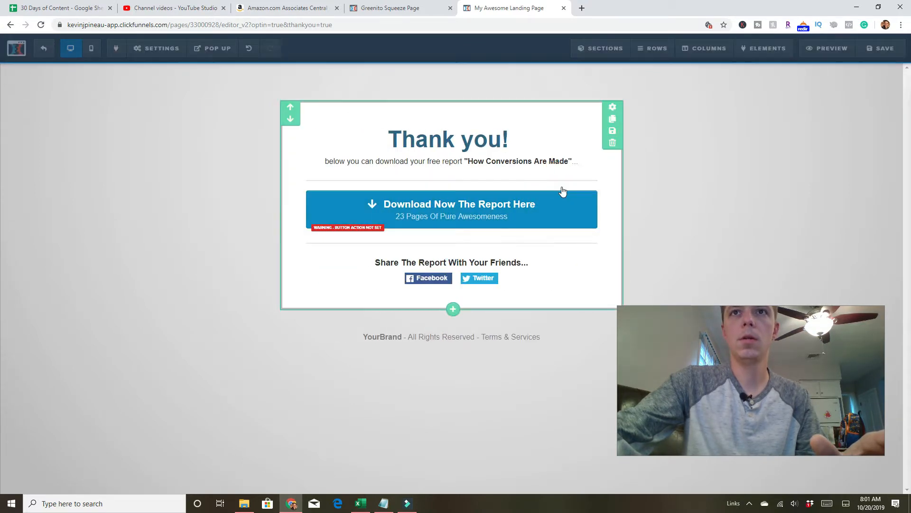
left_click_drag(812, 183, 910, 180)
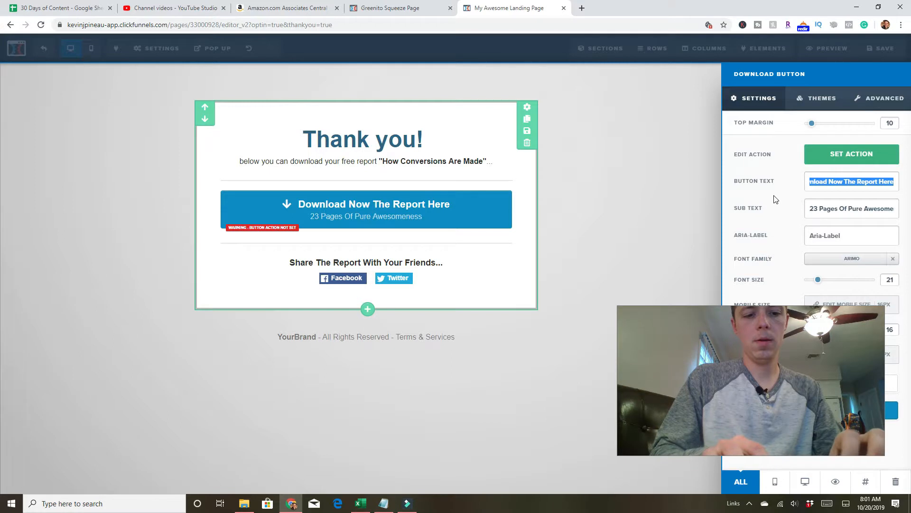
type("Click ")
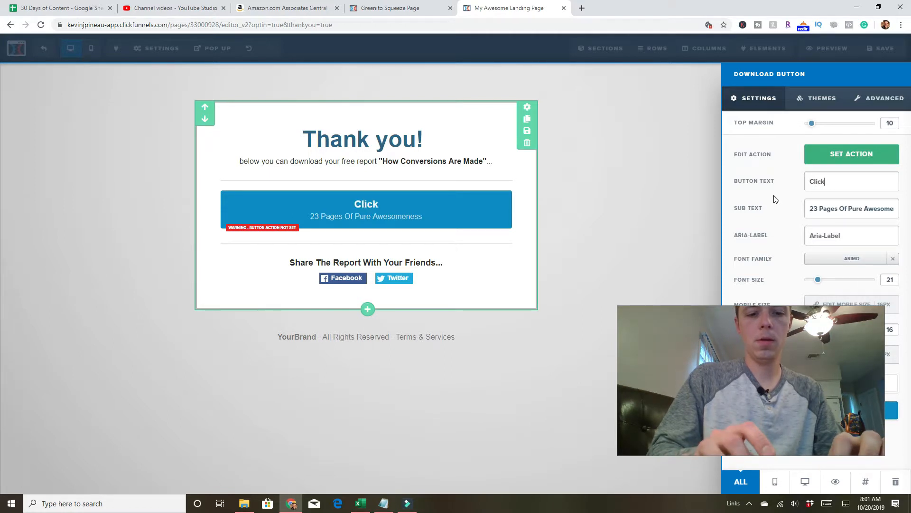
type("for free ")
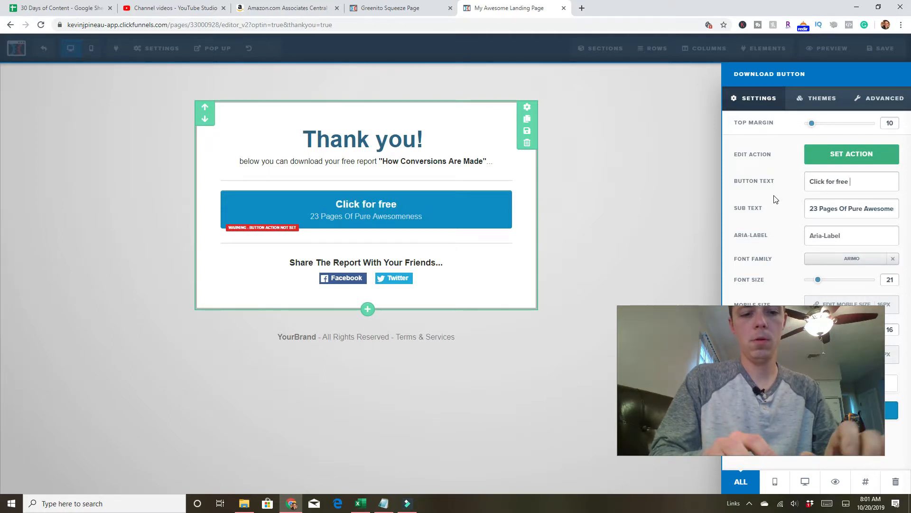
type("trial")
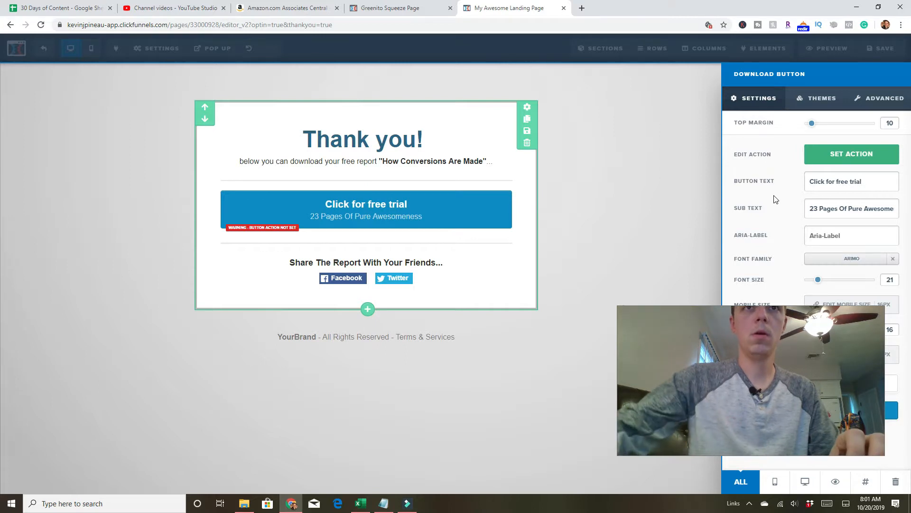
left_click(380, 219)
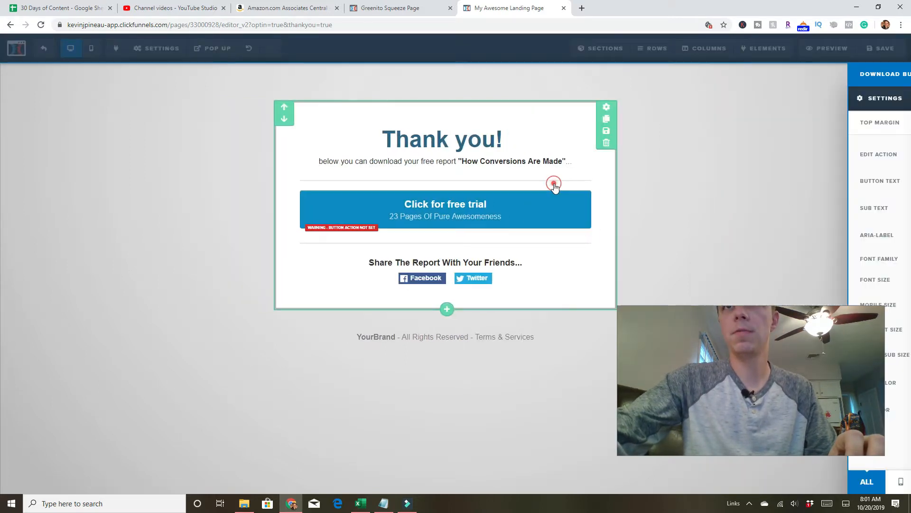
Clear the sub text under "Click for free trial" on the blue download button and return to the page.
left_click(545, 216)
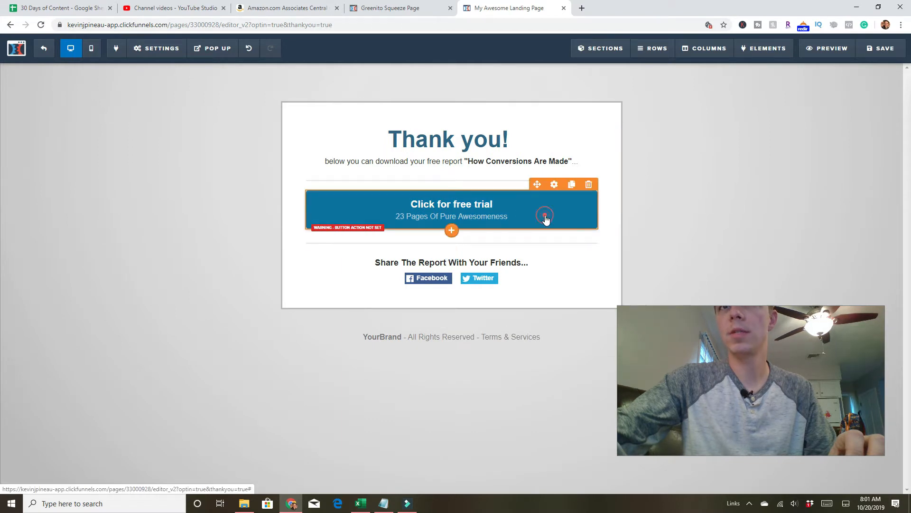
left_click(559, 185)
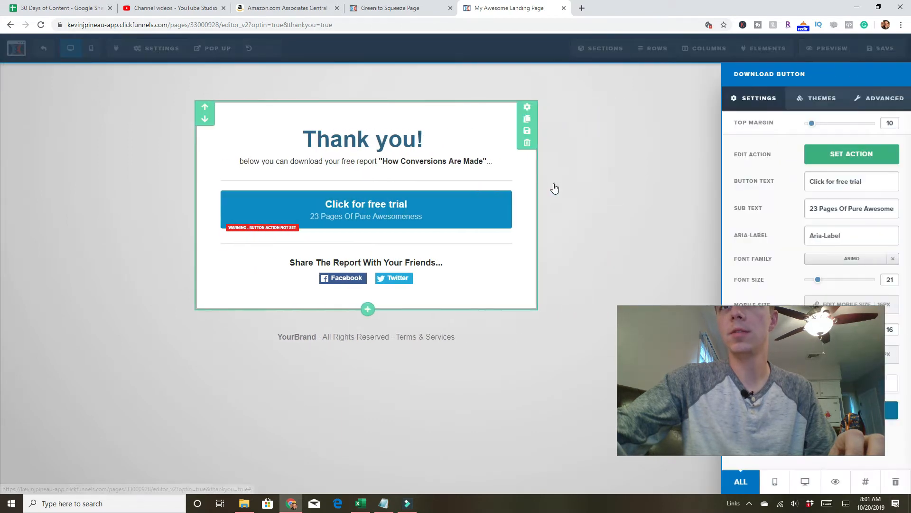
triple_click(811, 209)
key("BackSpace")
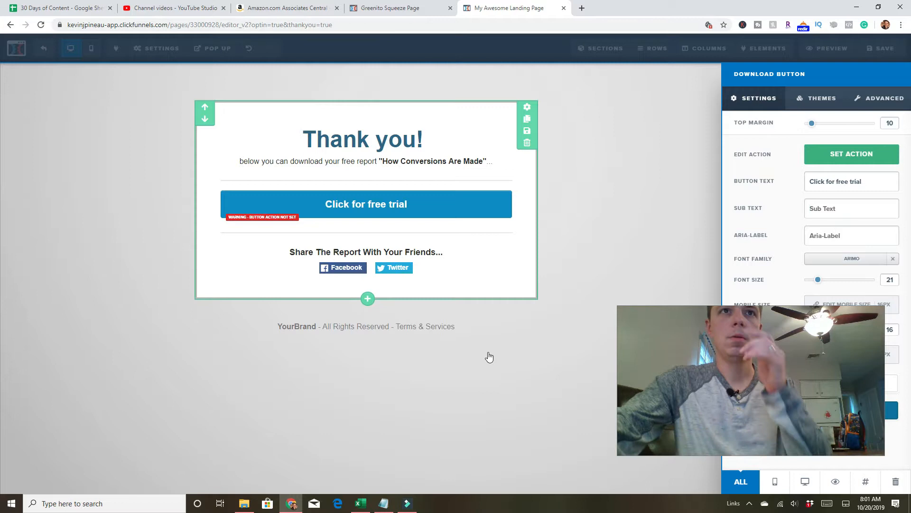
left_click(405, 165)
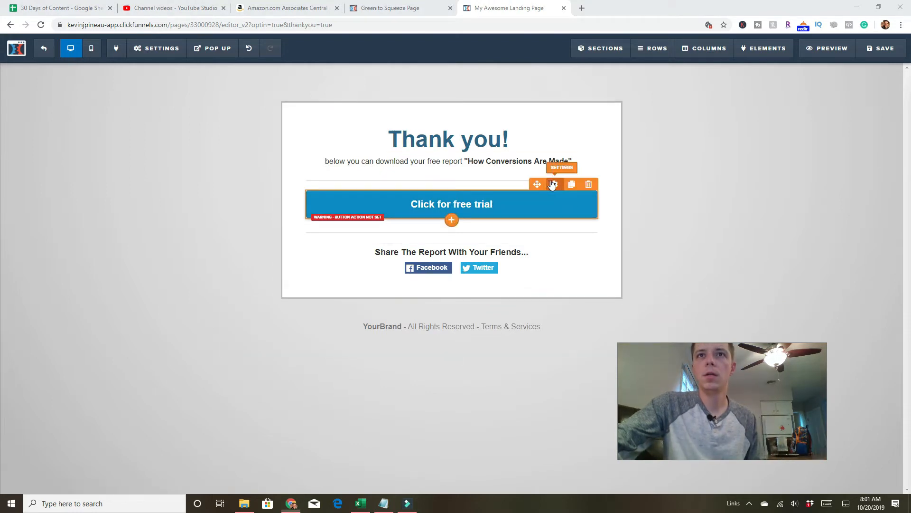
Open the action settings of the "Click for free trial" button.
left_click(553, 184)
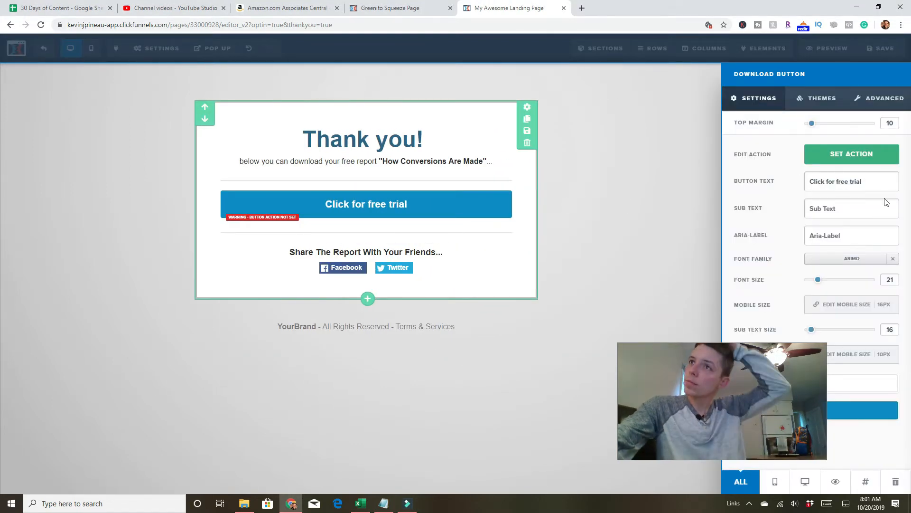
left_click(881, 159)
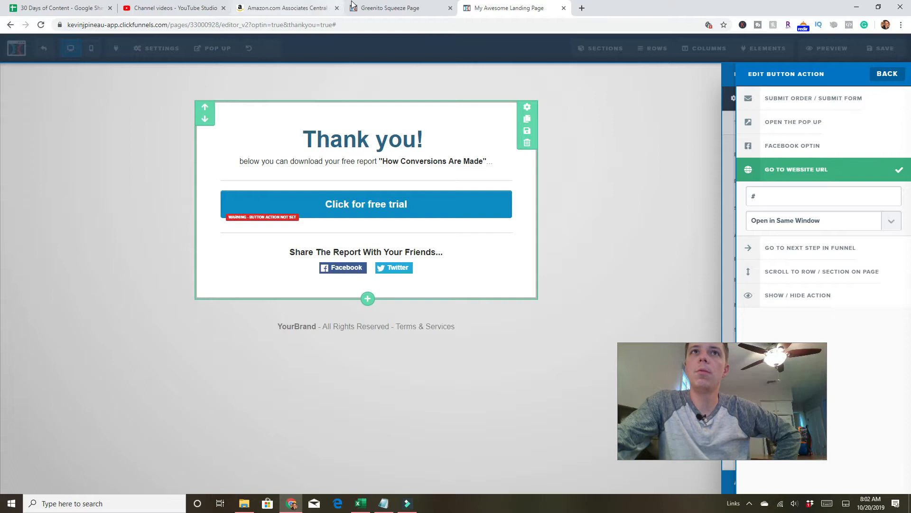
left_click(410, 10)
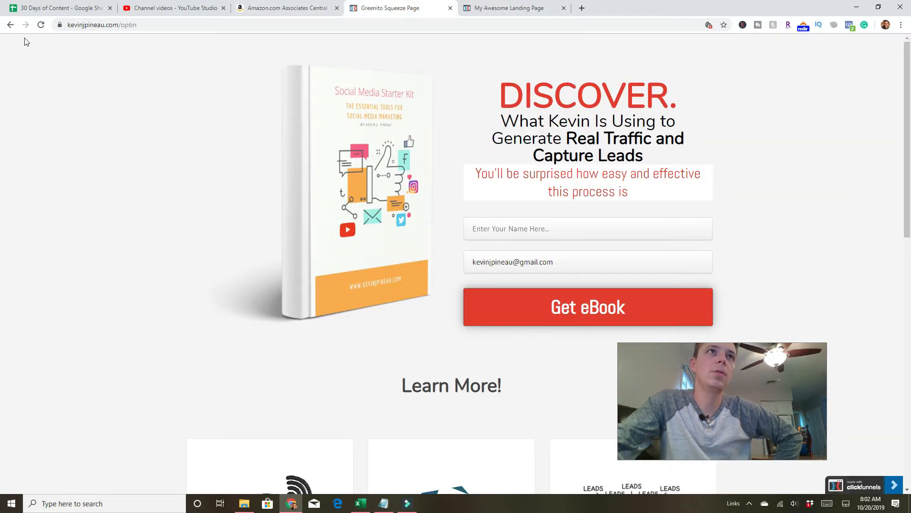
left_click(10, 25)
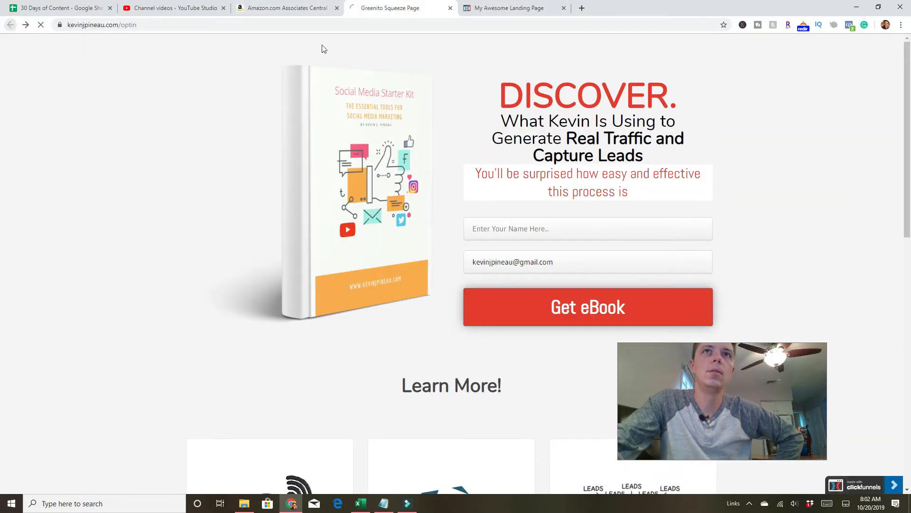
left_click(504, 13)
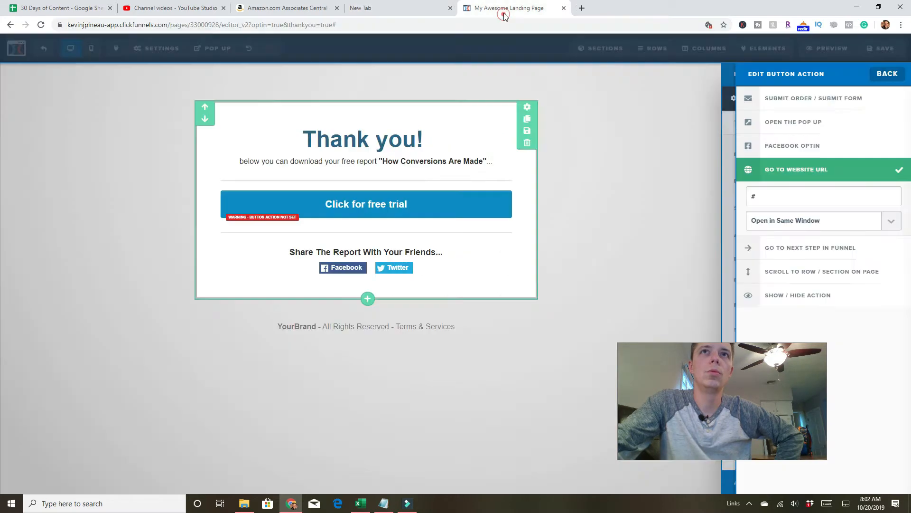
left_click(390, 11)
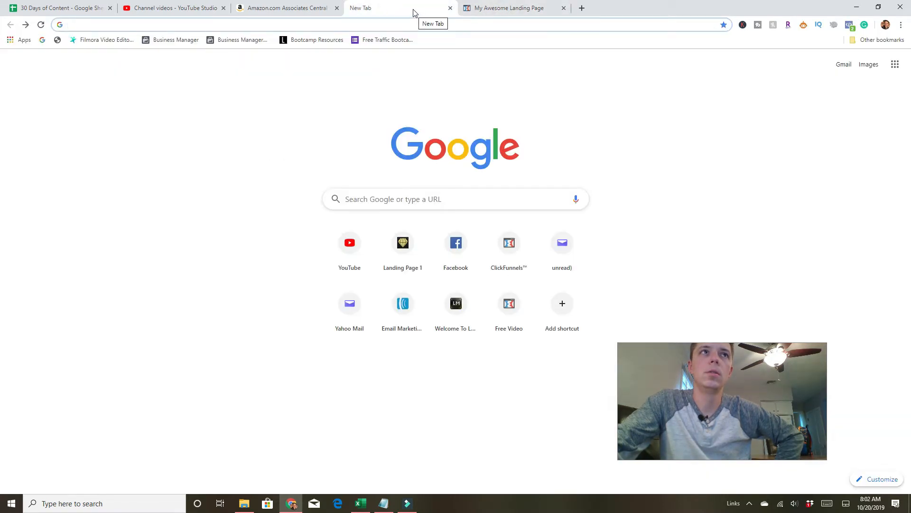
left_click(489, 13)
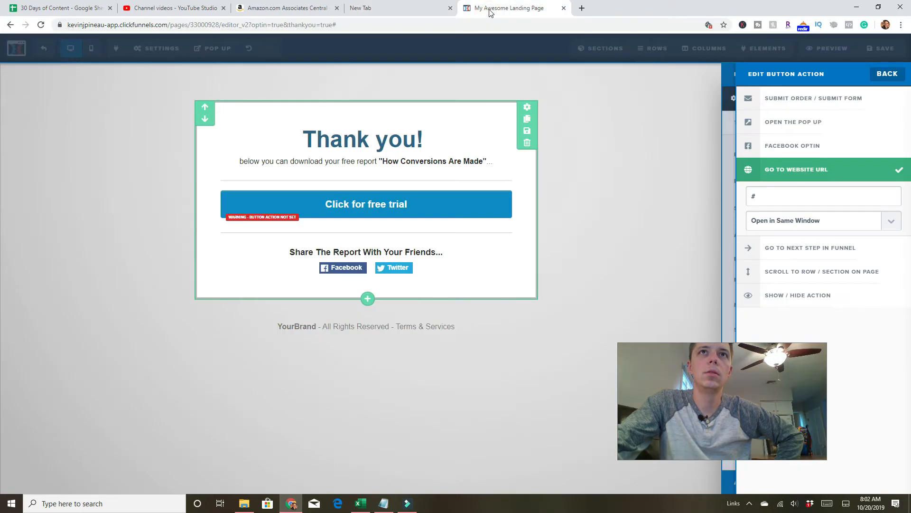
Open the ClickFunnels dashboard in the other browser tab and copy the 14 Day Trial affiliate link.
double_click(761, 199)
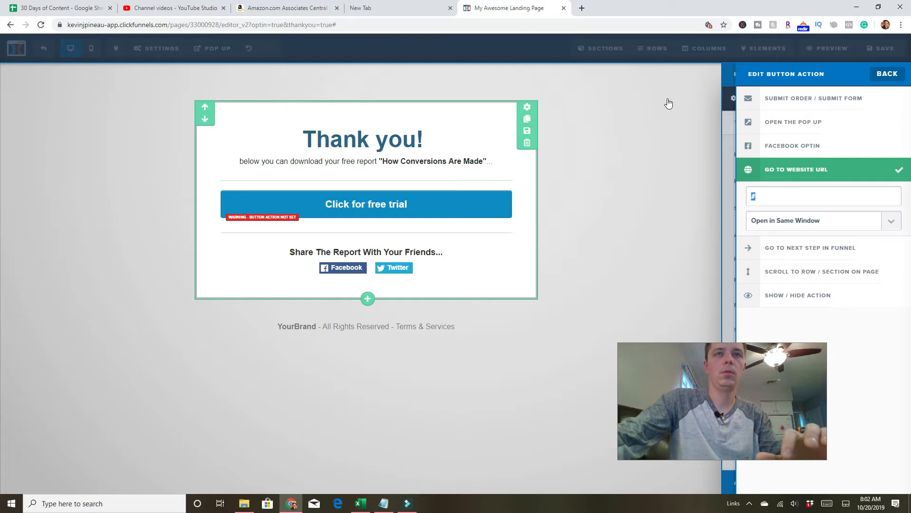
left_click(419, 10)
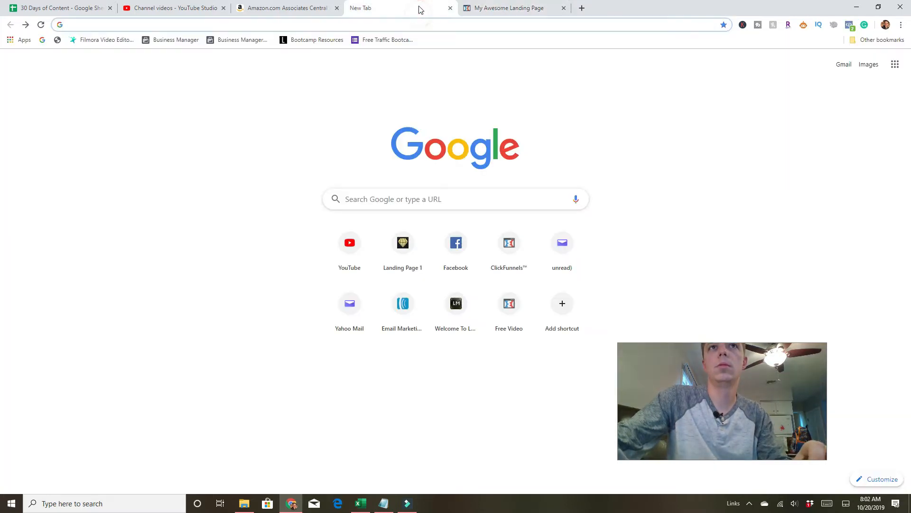
left_click(483, 27)
type("c")
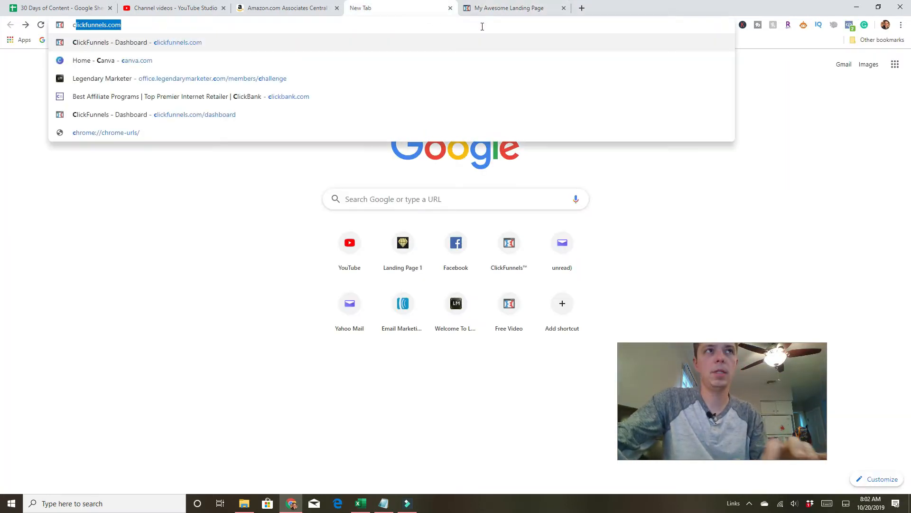
key("Return")
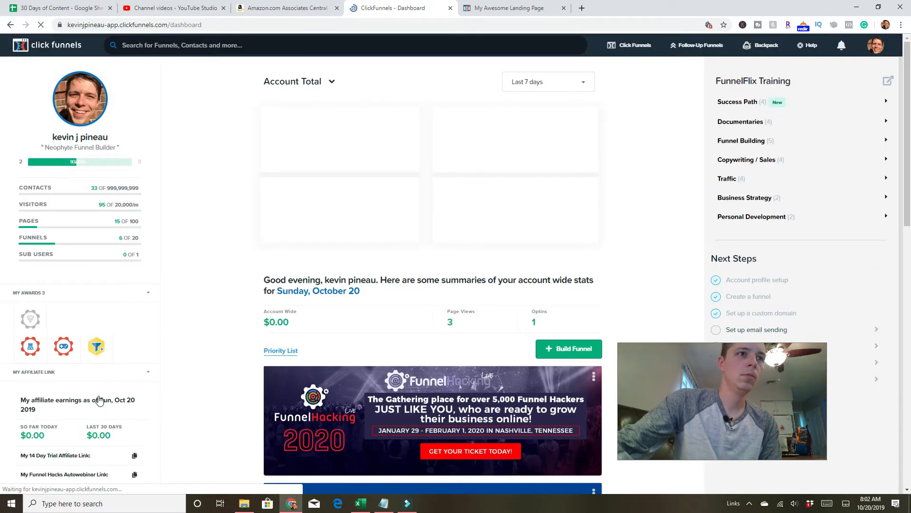
left_click(145, 372)
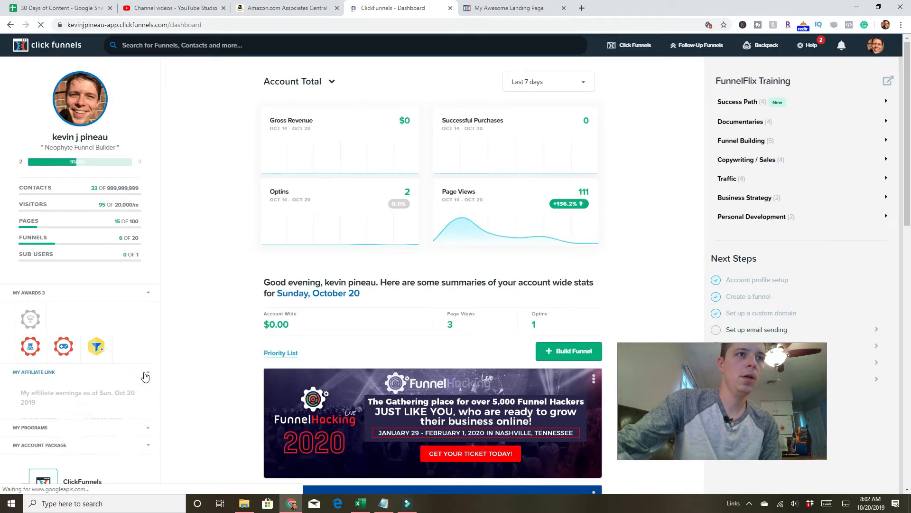
left_click(146, 373)
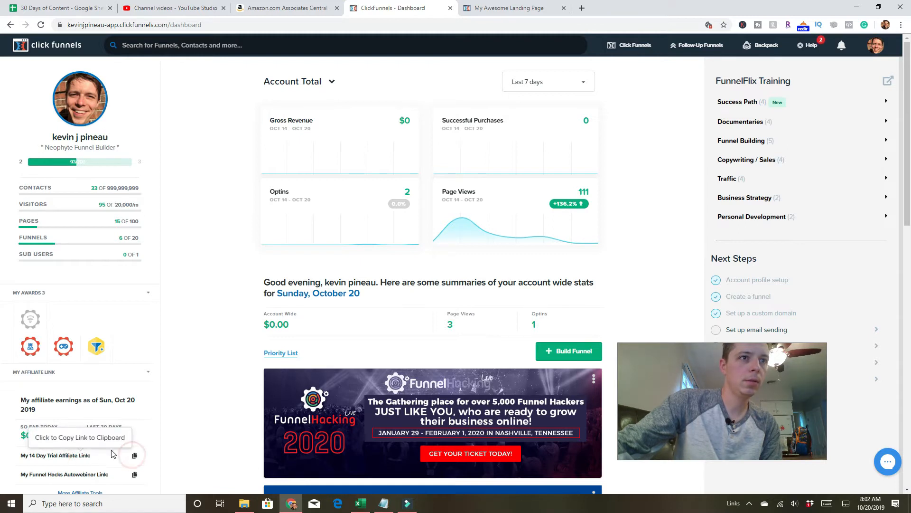
Return to the thank-you page editor and replace the button's placeholder "#" website URL with the copied affiliate link.
left_click(477, 12)
left_click(771, 197)
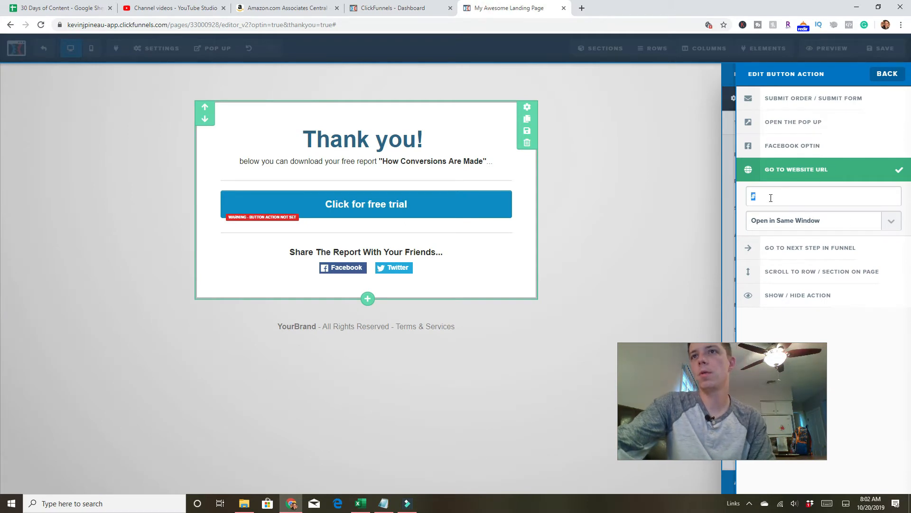
right_click(771, 198)
left_click(767, 197)
key("BackSpace")
right_click(767, 197)
left_click(775, 273)
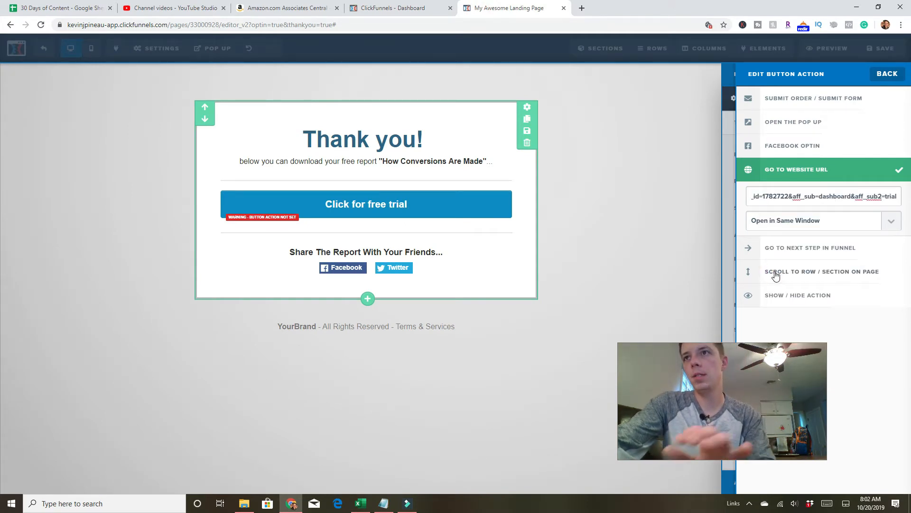
Examine the button's pasted affiliate URL back to its beginning and close the button settings.
key("Left")
key("Left")
key("Left")
key("Left")
key("Left")
key("Left")
key("Left")
key("Left")
key("Left")
key("Left")
key("Left")
key("Left")
key("Left")
key("Left")
key("Left")
key("Left")
key("Left")
key("Left")
key("Left")
key("Left")
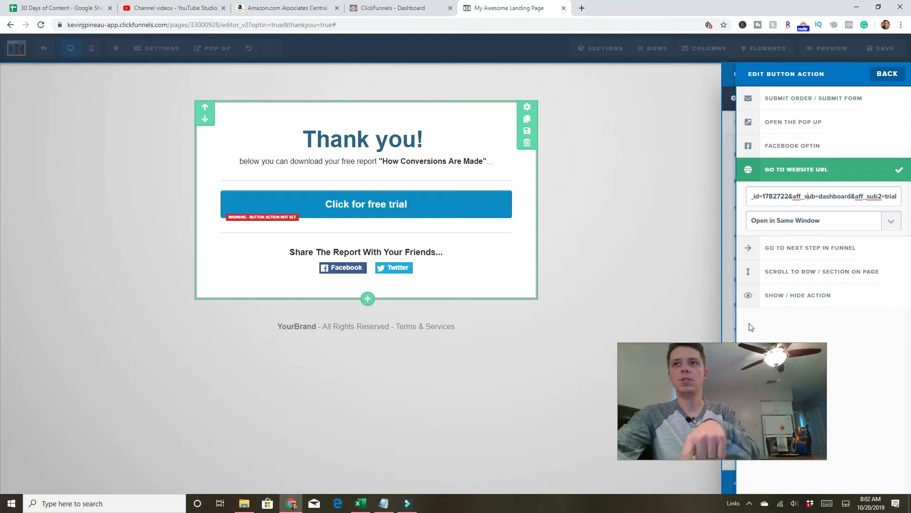
key("Left")
key("Left")
key("Left")
key("Left")
key("Left")
key("Left")
key("Left")
key("Left")
key("Left")
key("Left")
key("Left")
key("Left")
key("Left")
key("Left")
key("Left")
key("Left")
key("Left")
key("Left")
key("Left")
key("Left")
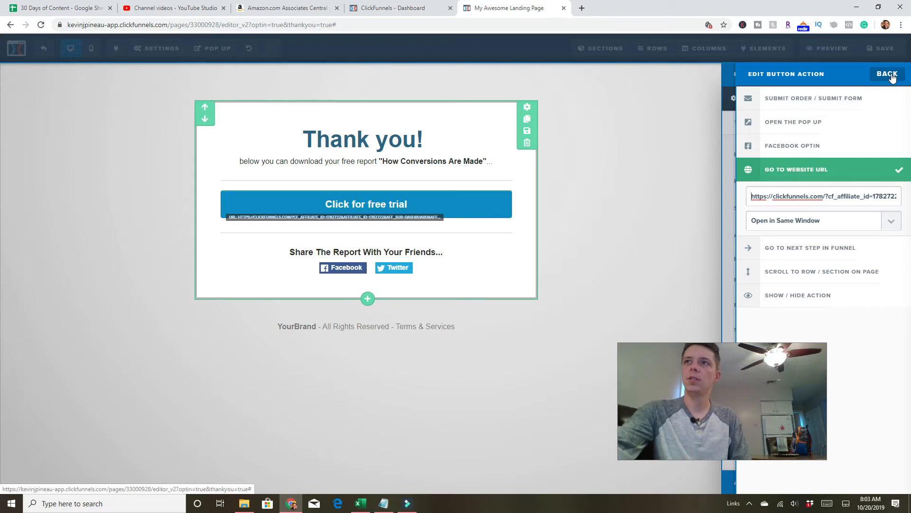
left_click(688, 127)
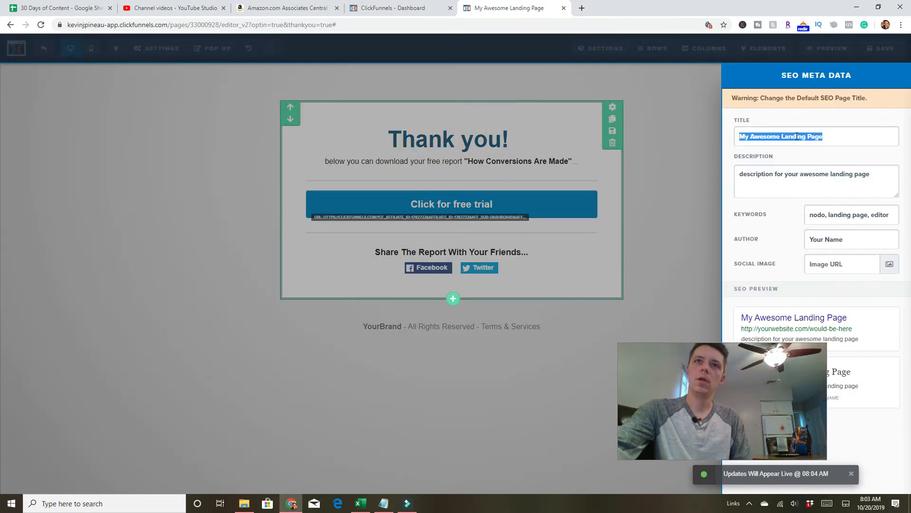
Set the thank-you page's SEO title to "thank you tiral" and its description to "thank you", and close the SEO settings.
type("thank ")
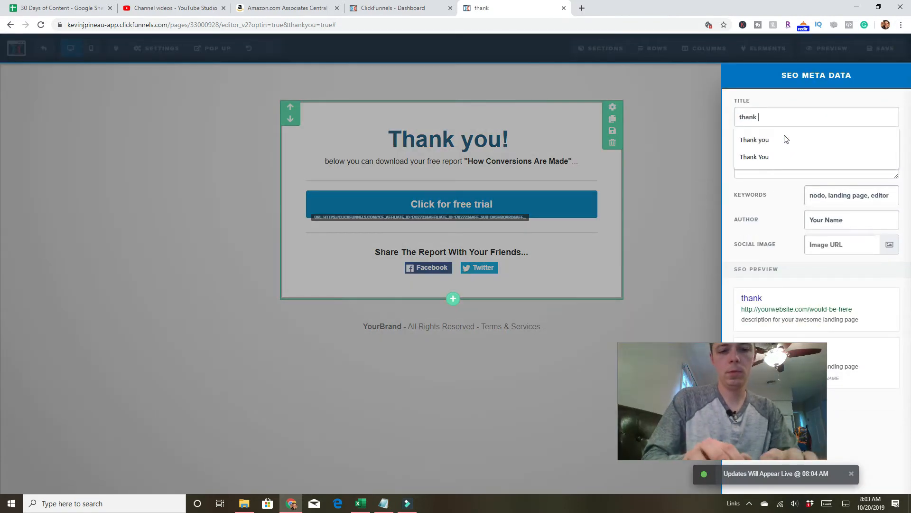
type("you t")
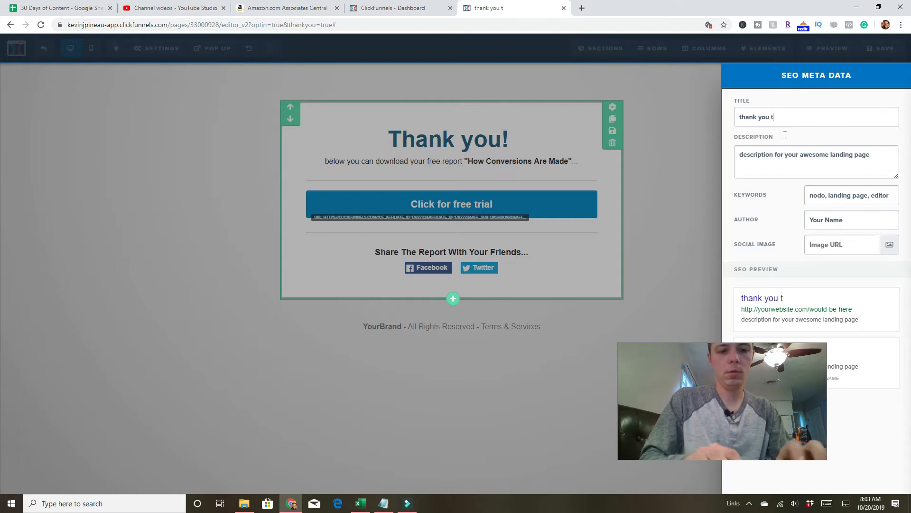
type("iral")
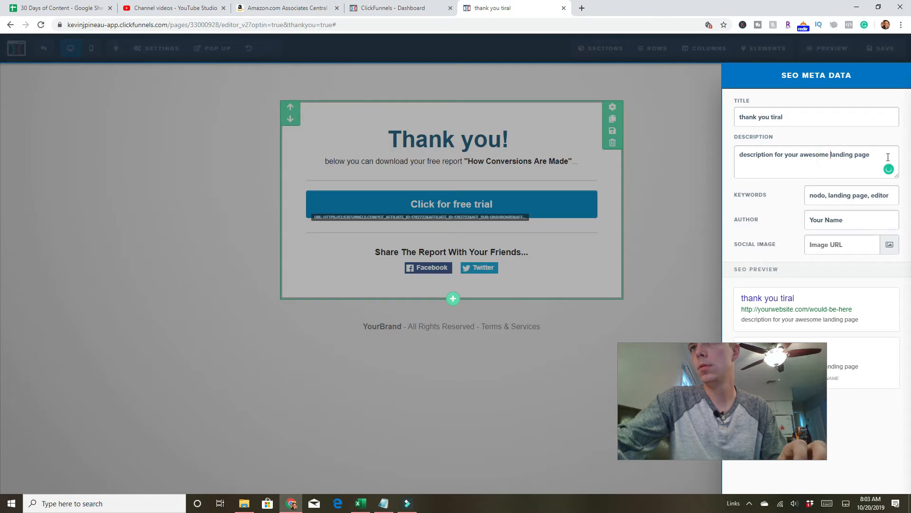
left_click_drag(872, 154, 701, 165)
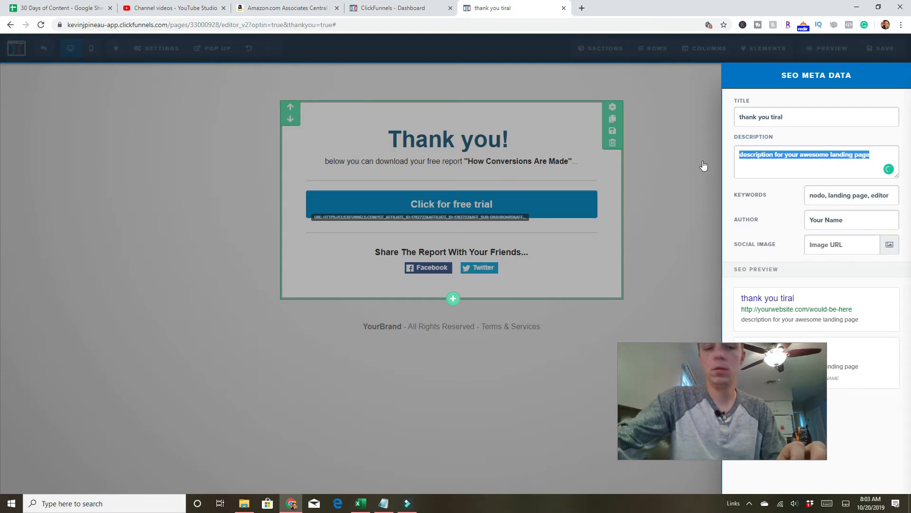
type("thank you")
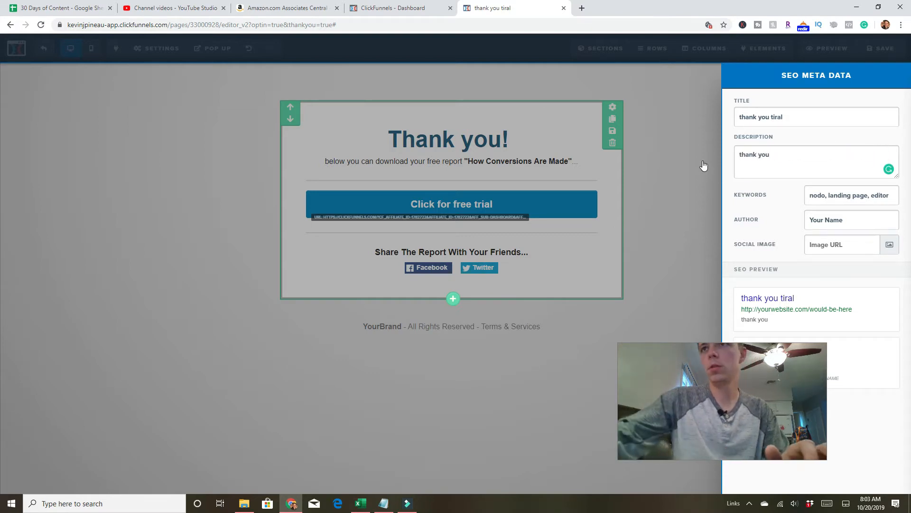
left_click(696, 166)
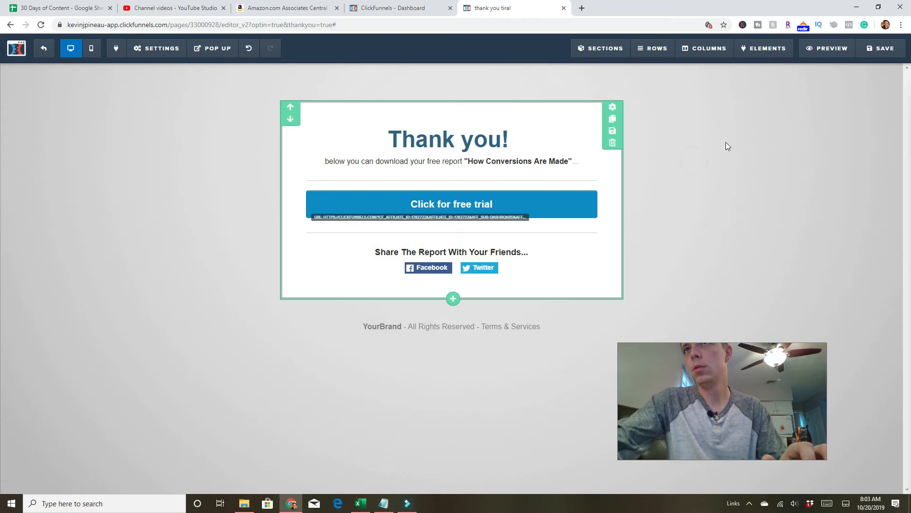
Save the thank-you page and return to the funnel's steps.
left_click(880, 49)
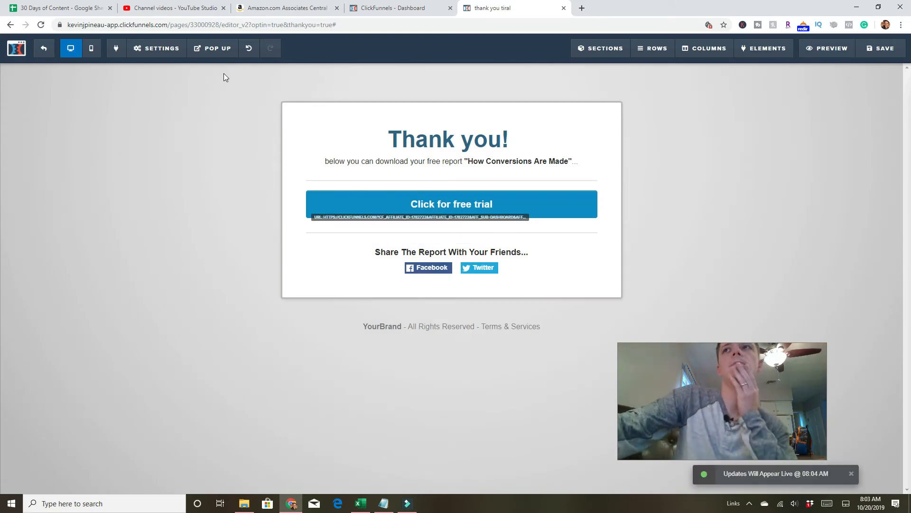
left_click(874, 55)
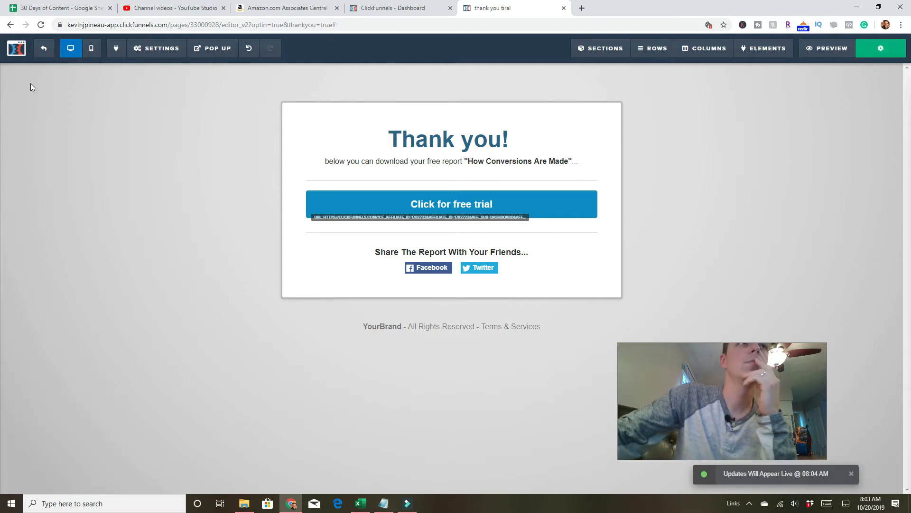
left_click(42, 50)
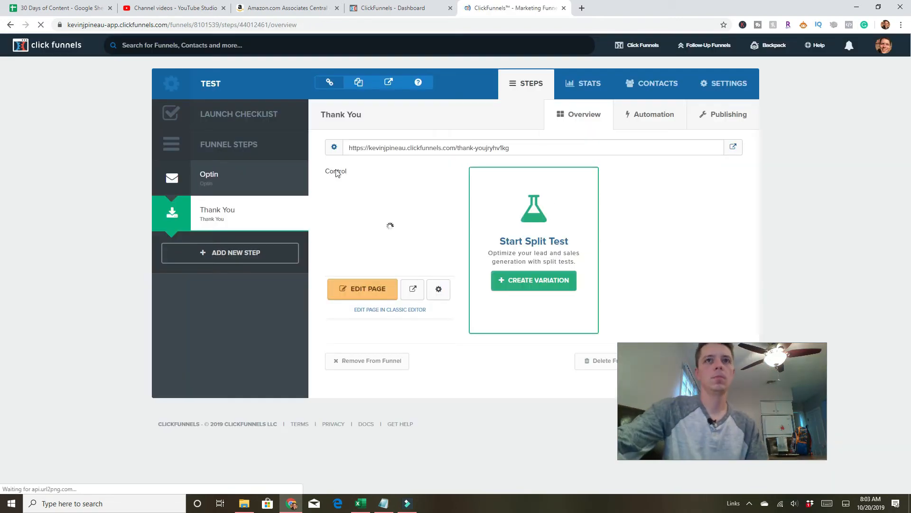
Open the Optin step's live page and submit its prefilled opt-in form to test the funnel.
left_click(260, 180)
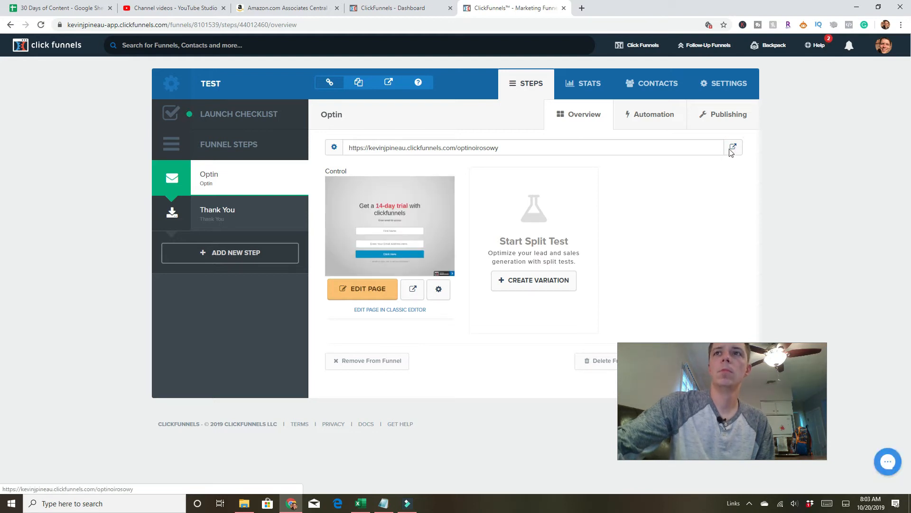
left_click(733, 151)
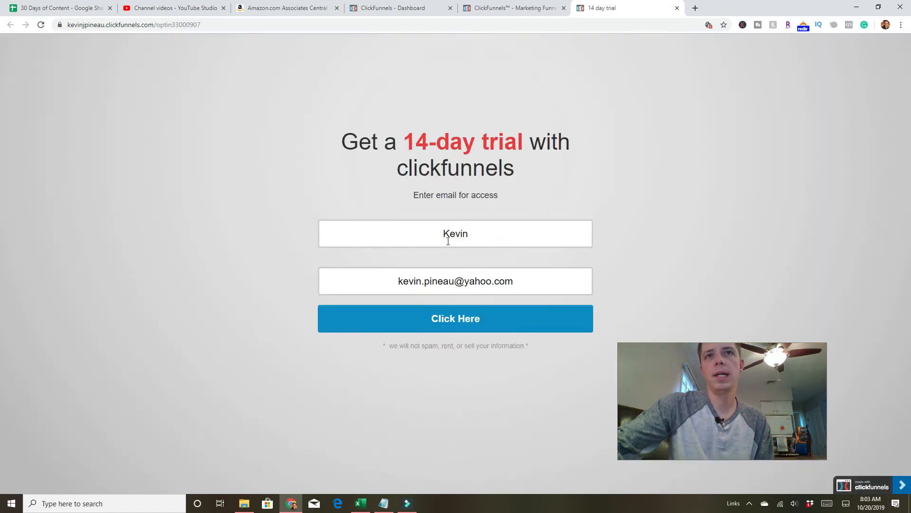
left_click(459, 317)
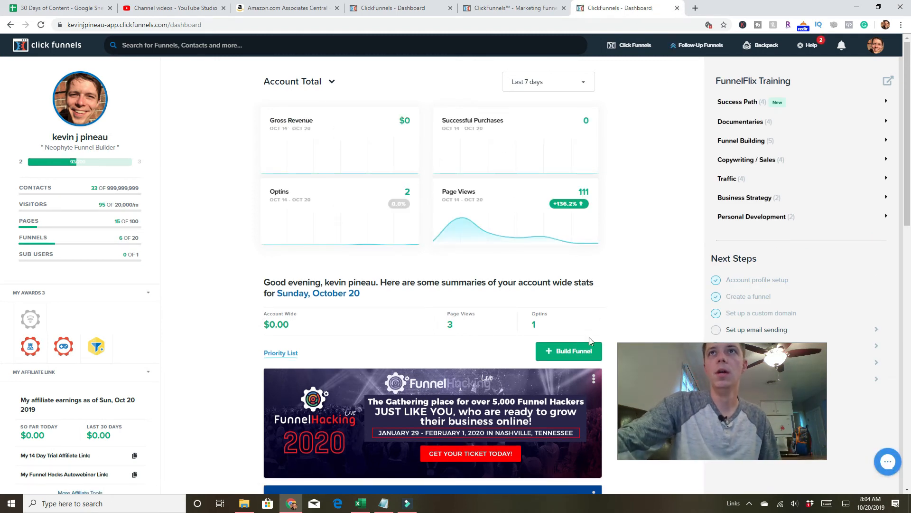
left_click_drag(611, 340, 56, 94)
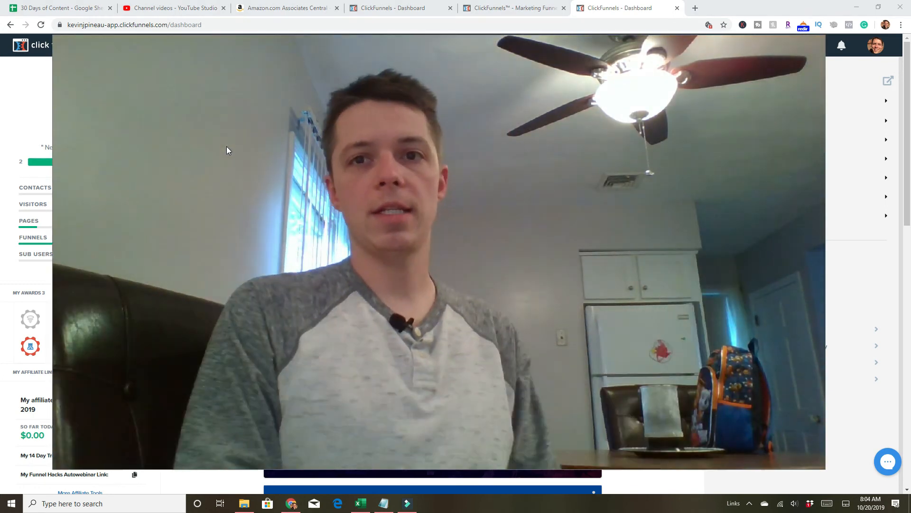